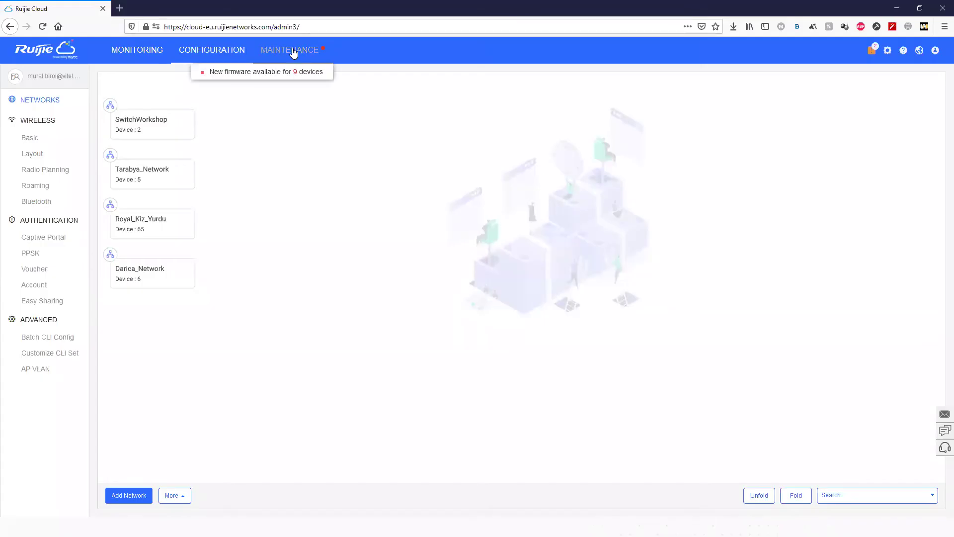
- Open the SMB network's wireless configuration, with SSIDs Smb_ssid and Guest and both radios on
left_click(182, 53)
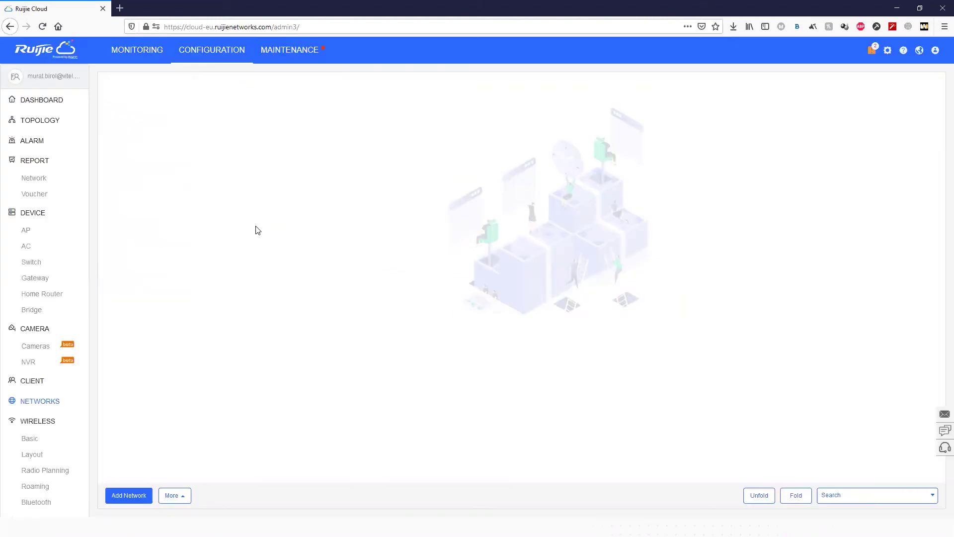
mouse_move(132, 323)
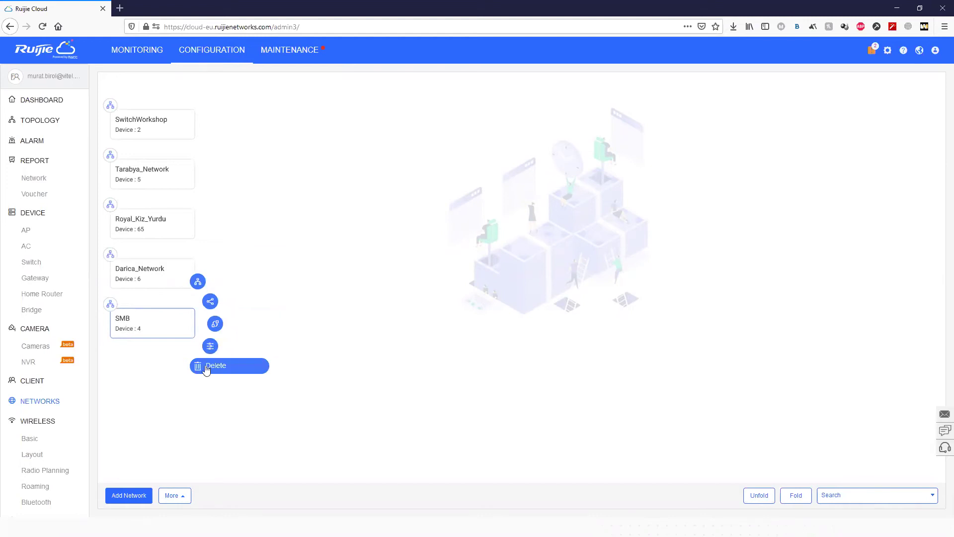
left_click(210, 346)
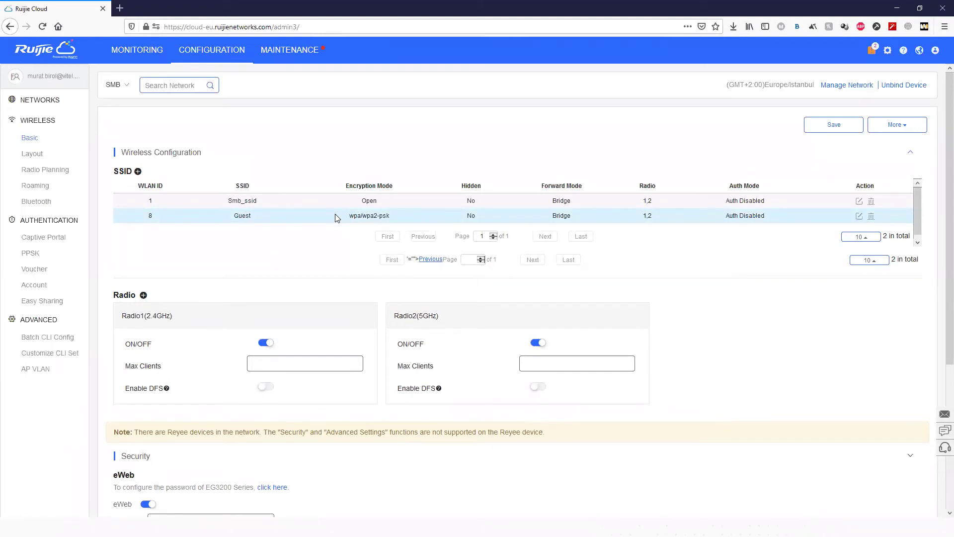
- Give the access points the same login password for eWeb and Telnet
scroll(304, 323, "down", 4)
left_click(206, 334)
scroll(397, 323, "up", 4)
scroll(274, 363, "down", 3)
left_click(177, 381)
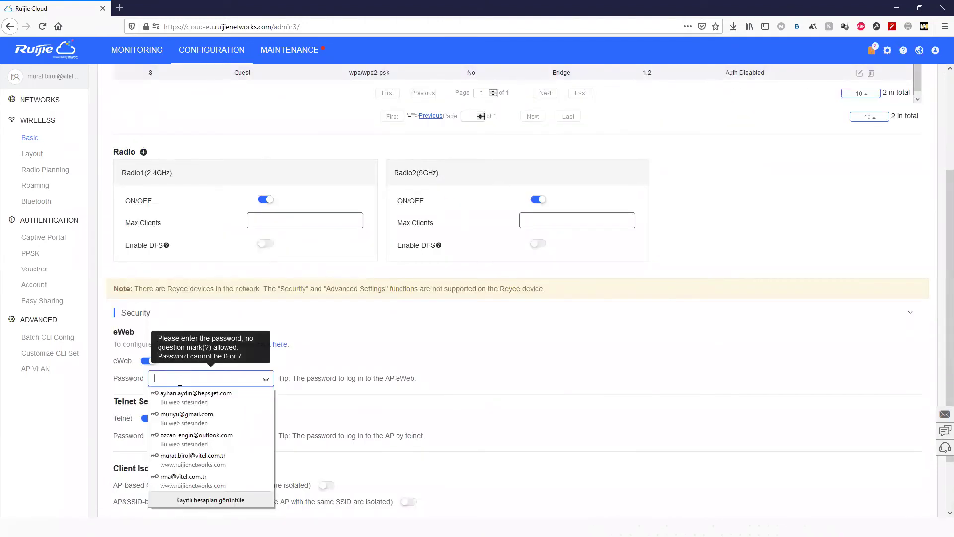
type("****")
key("BackSpace")
key("BackSpace")
key("BackSpace")
key("BackSpace")
type("**********")
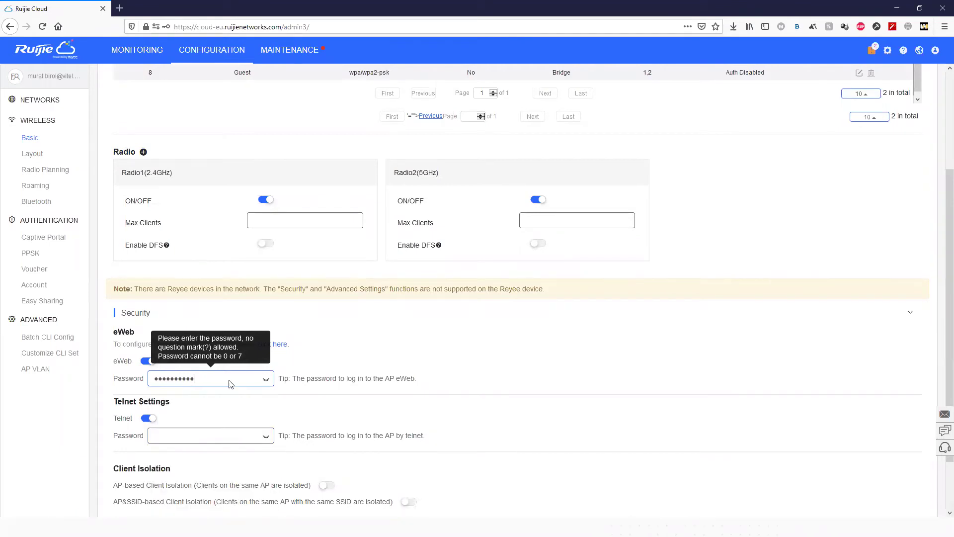
left_click(265, 379)
double_click(236, 380)
key("ctrl+c")
left_click(225, 430)
key("ctrl+v")
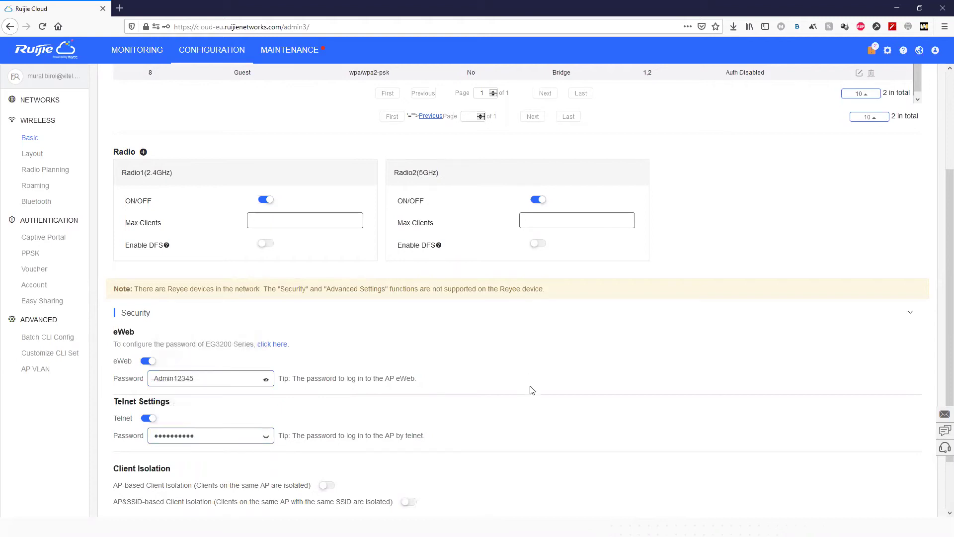
- Check the 2.4GHz max clients limit and save the wireless configuration
scroll(531, 390, "up", 3)
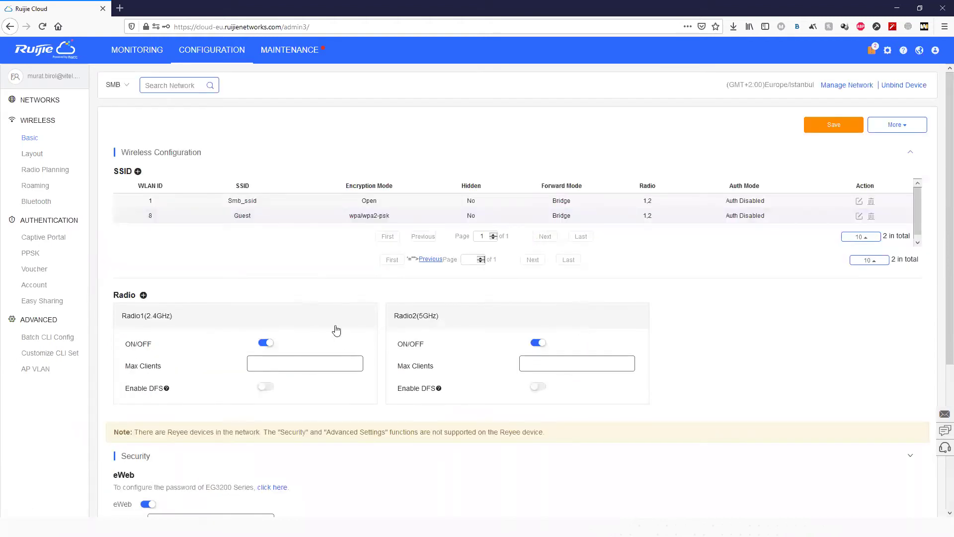
left_click(304, 362)
mouse_move(576, 359)
mouse_move(327, 358)
left_click(814, 128)
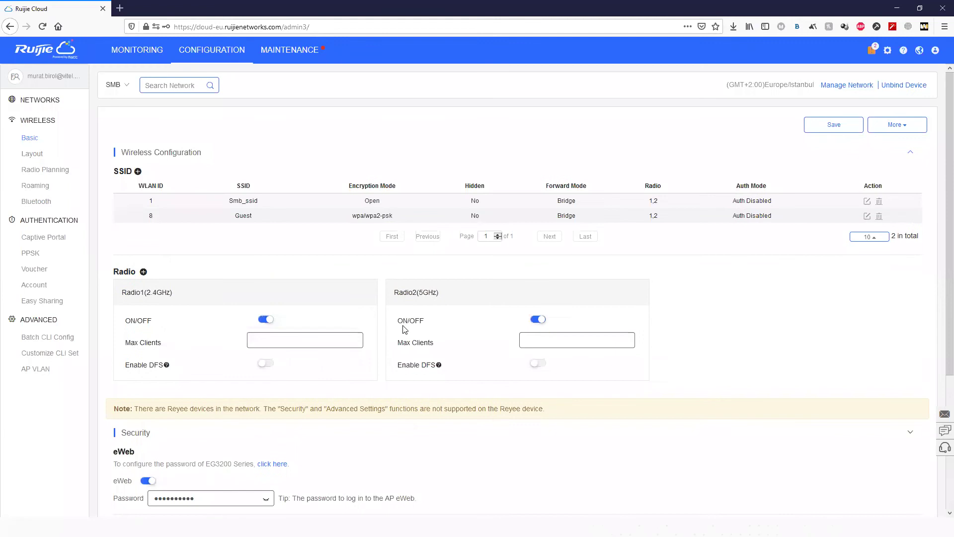
- Expand Advanced Settings (Optional) to review the whitelist and the 'https redirect all' CLI command
scroll(427, 343, "down", 3)
left_click(275, 496)
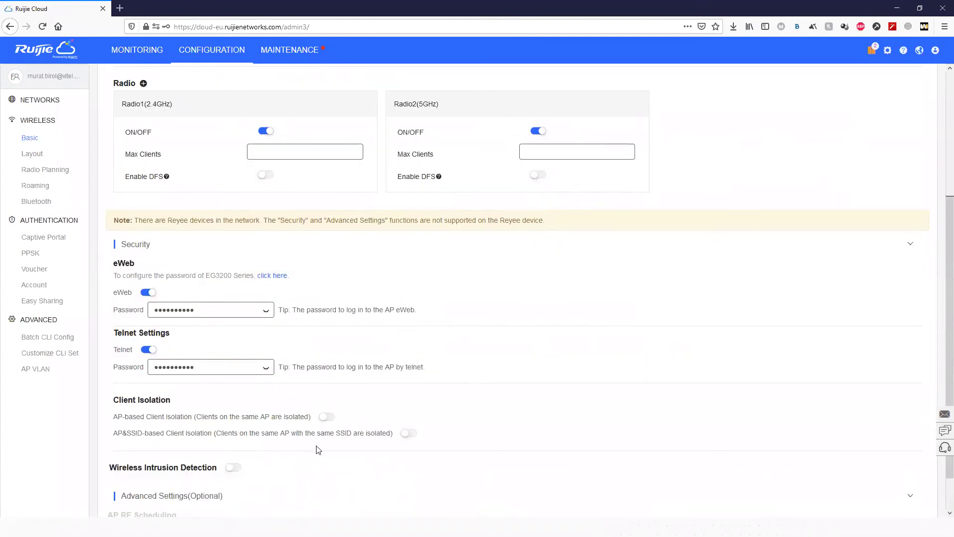
scroll(501, 289, "down", 1)
scroll(501, 288, "down", 3)
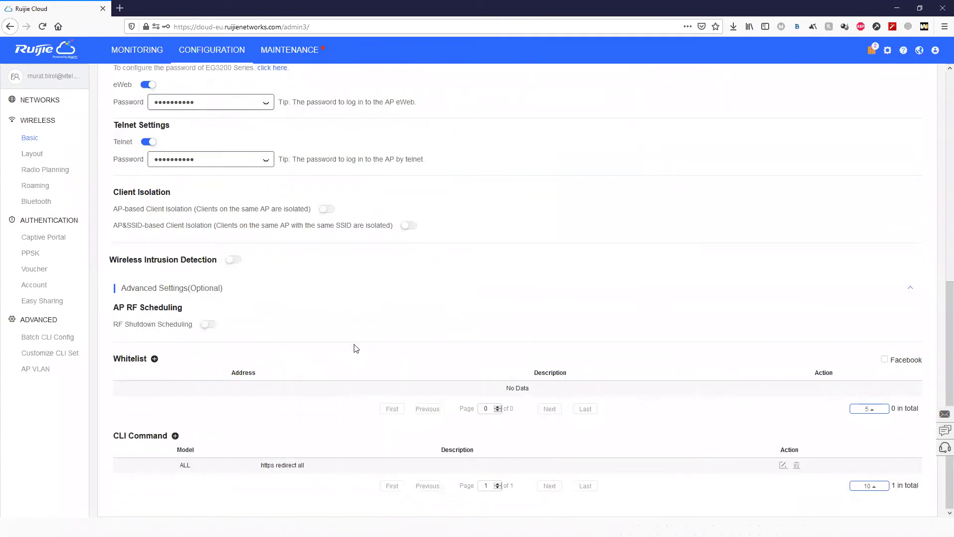
left_click(228, 287)
left_click(268, 497)
scroll(347, 426, "down", 4)
- Open Radio Planning and select the first access point to see its auto channel and power
left_click(196, 292)
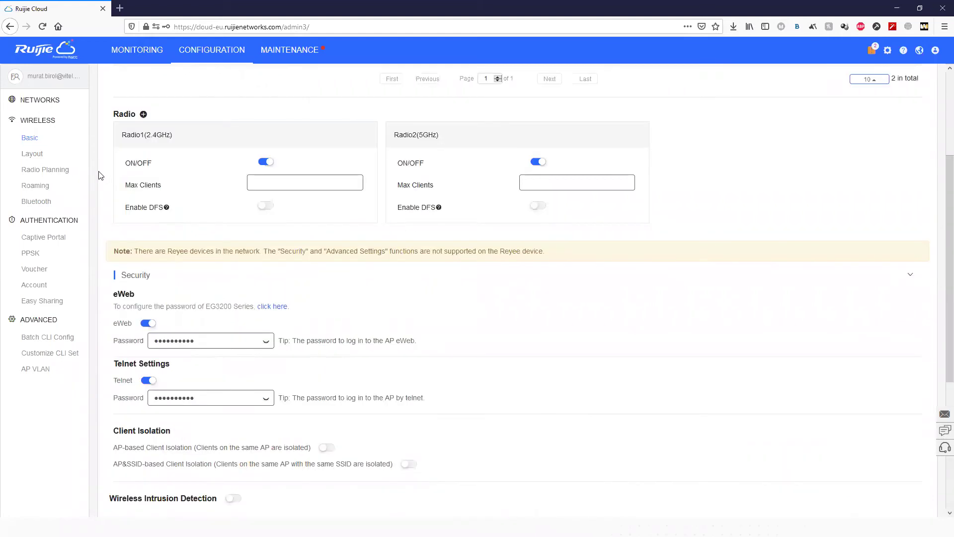
left_click(47, 170)
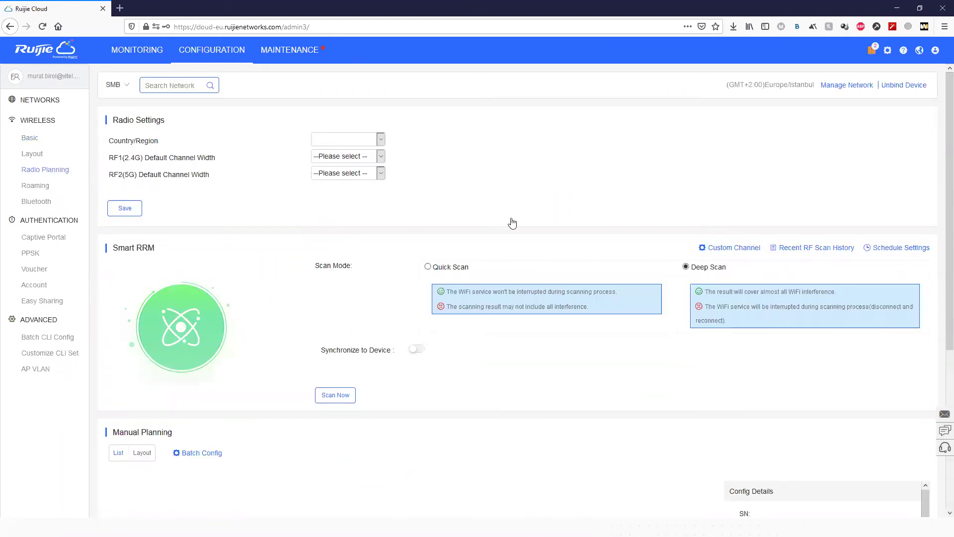
scroll(636, 308, "down", 3)
scroll(646, 319, "down", 2)
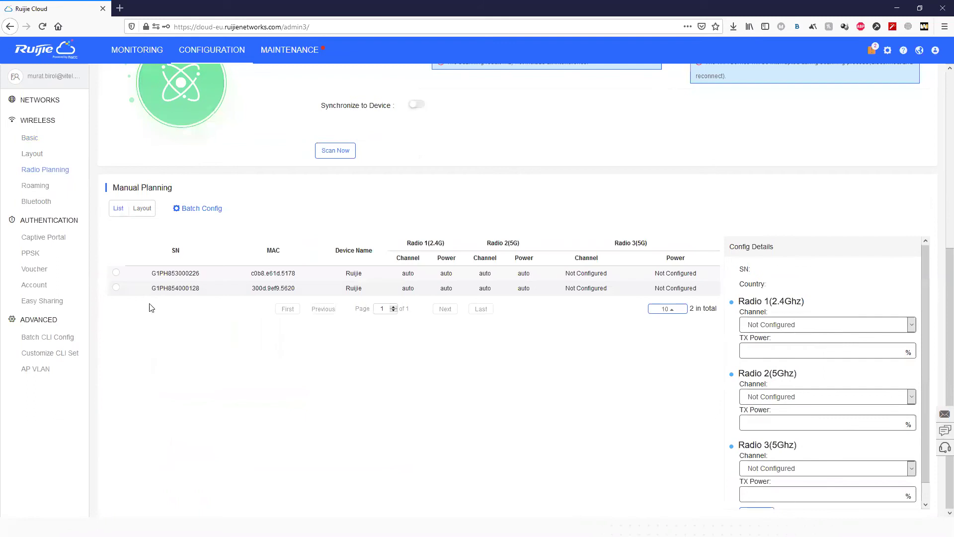
left_click(116, 273)
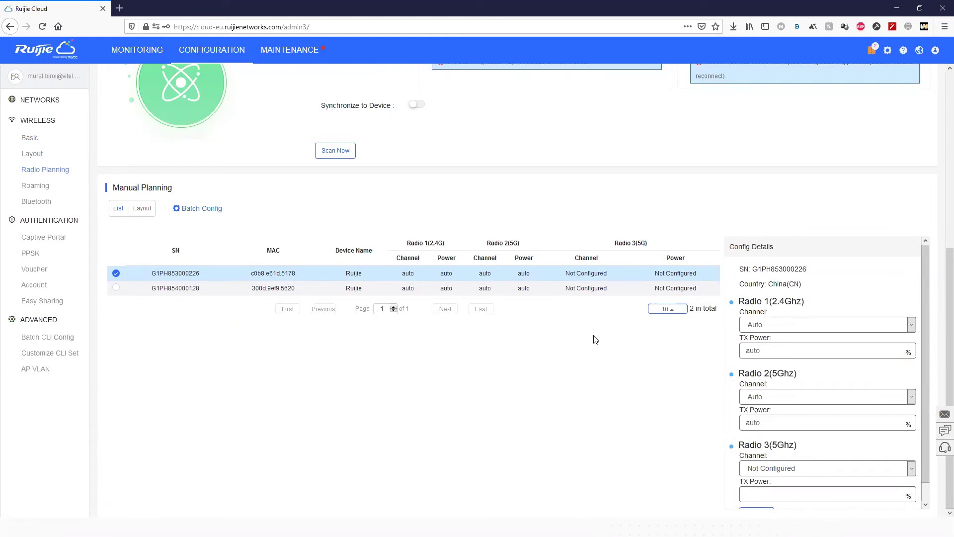
scroll(594, 336, "up", 4)
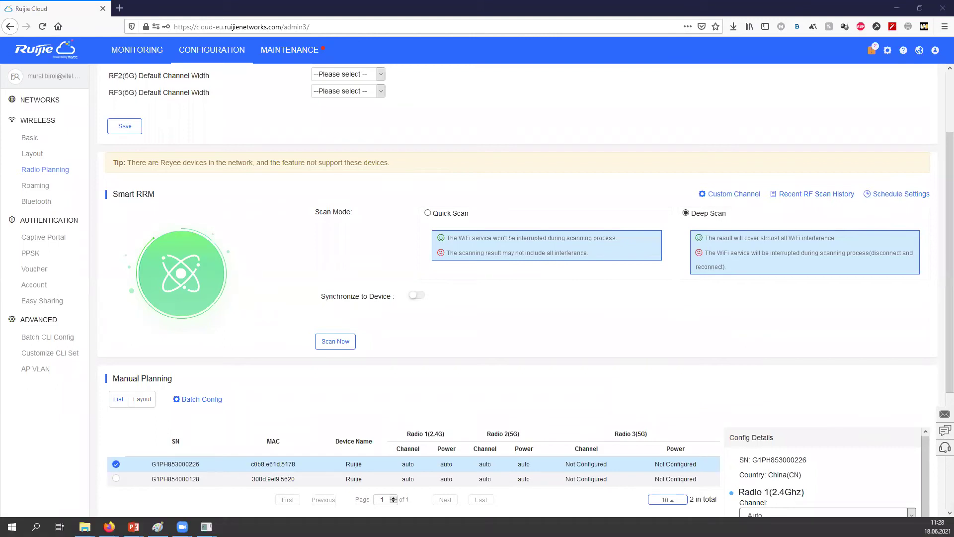
key("alt+Tab")
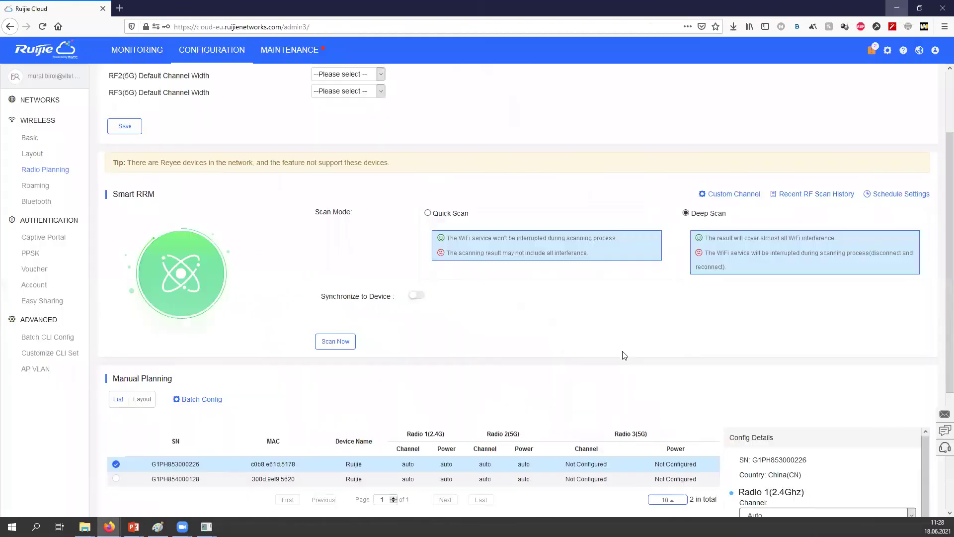
left_click(897, 8)
- Look through the PPSK, Voucher and Account lists, ending on the empty PPSK list
left_click(28, 255)
left_click(36, 253)
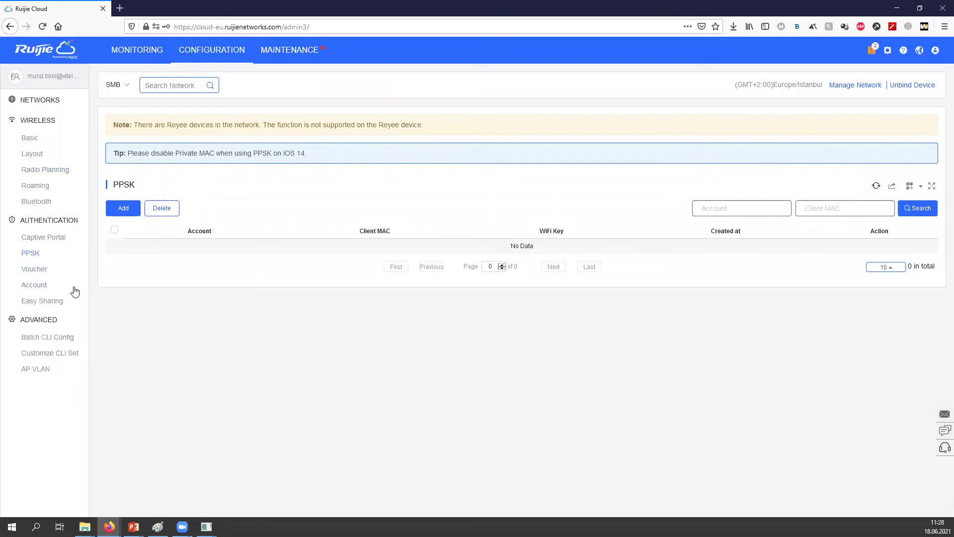
left_click(34, 273)
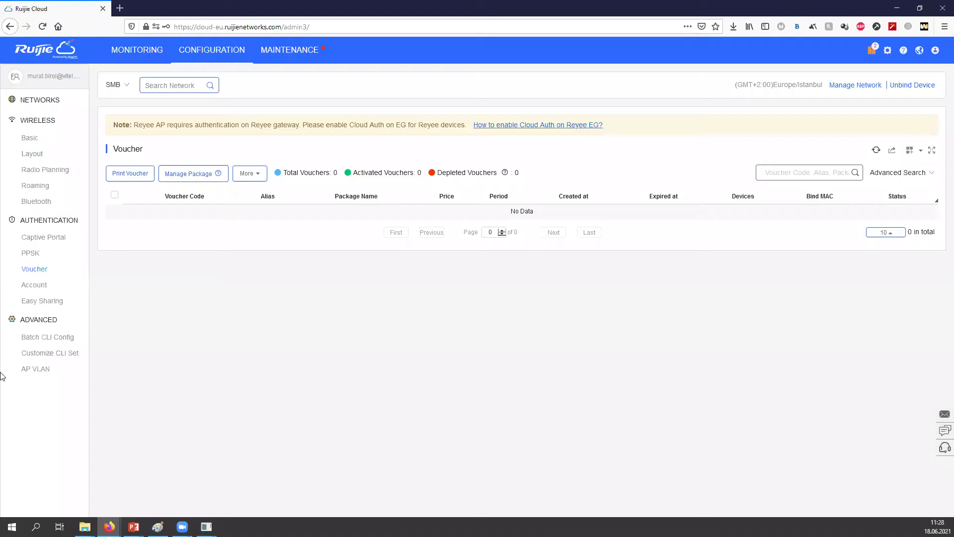
left_click(44, 290)
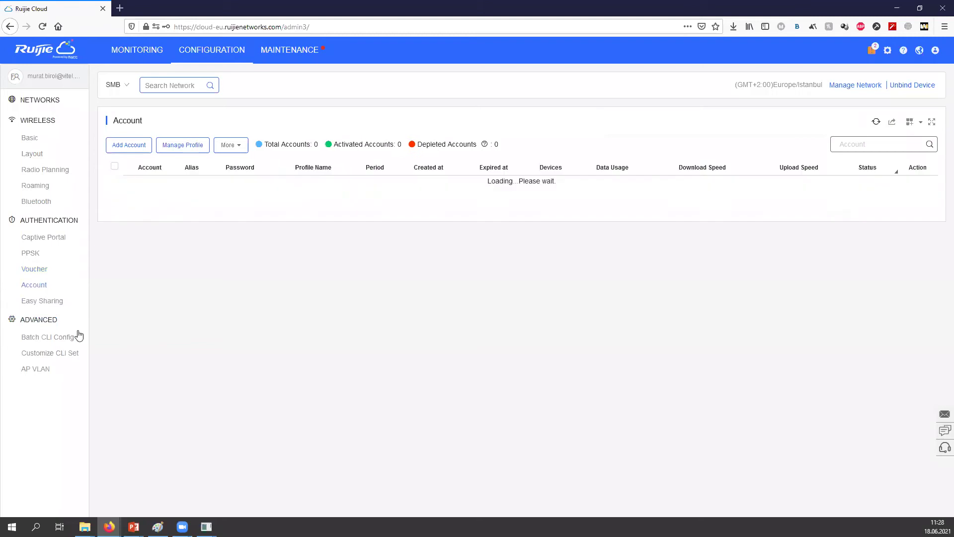
left_click(31, 253)
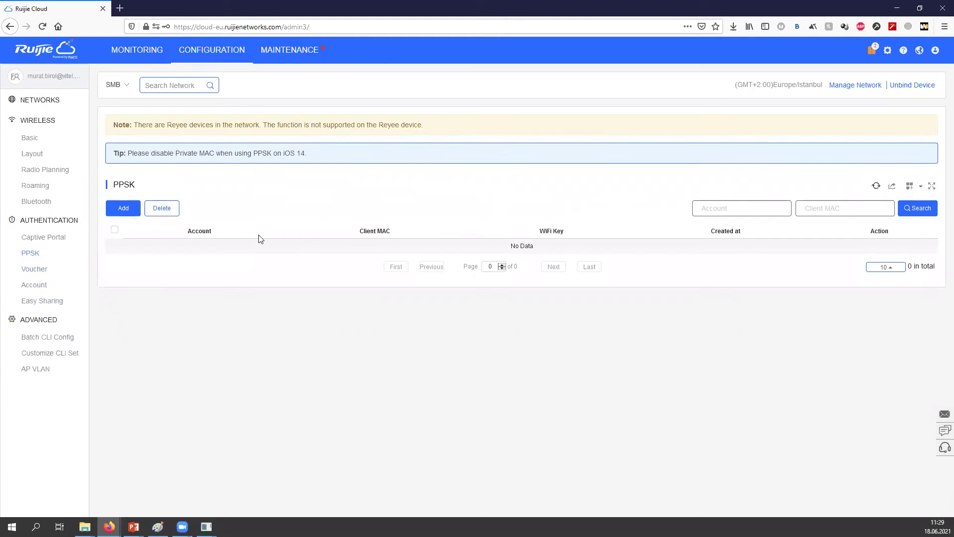
- Create the PPSK account Guest1, removing the extra empty entry
left_click(120, 209)
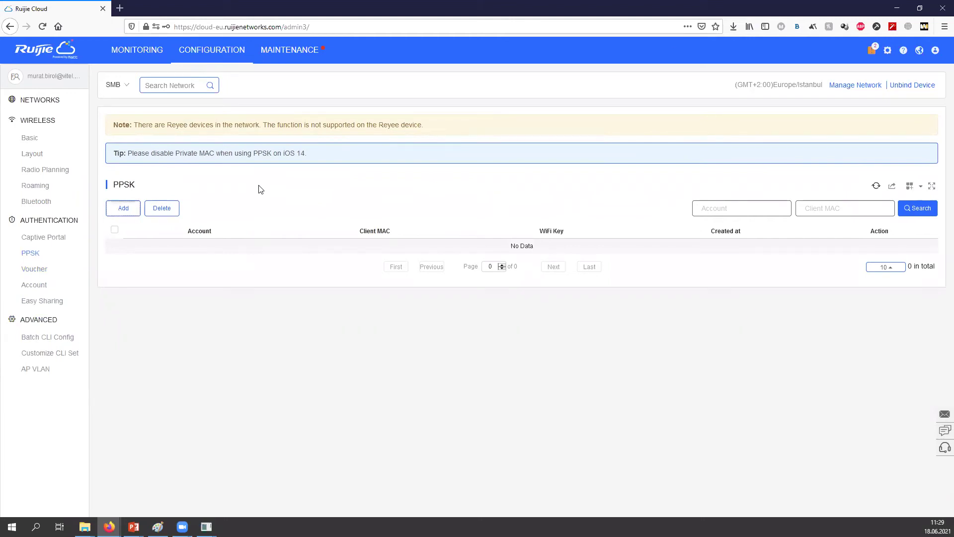
left_click(318, 258)
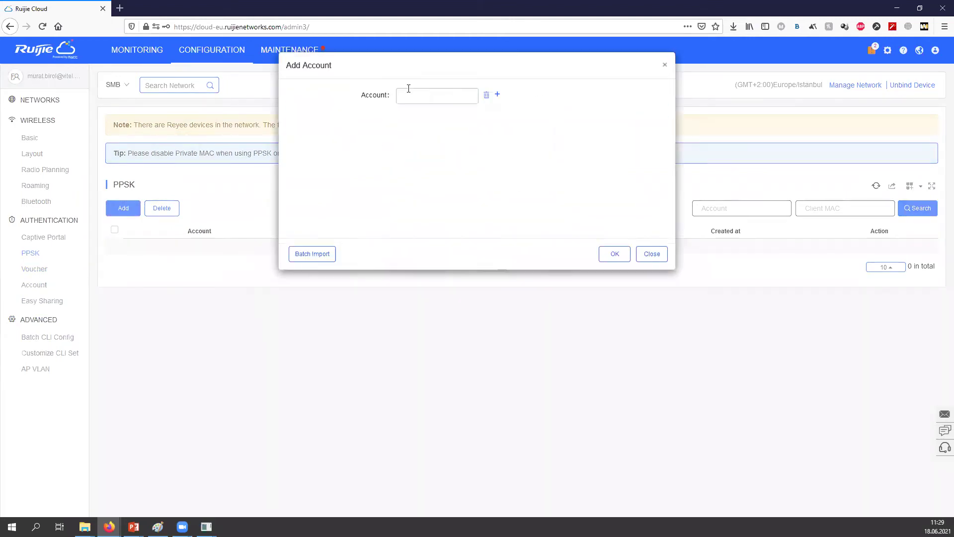
type("Guest1")
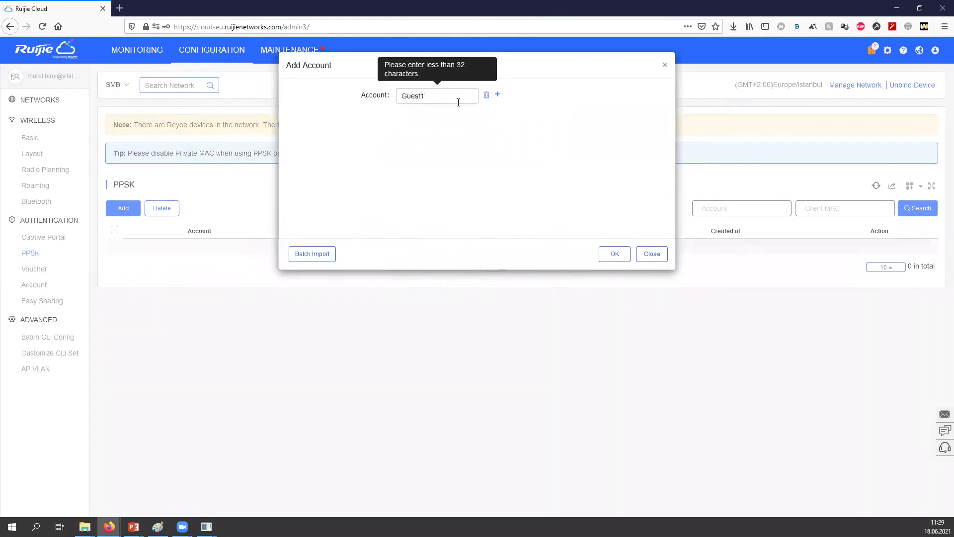
left_click(497, 95)
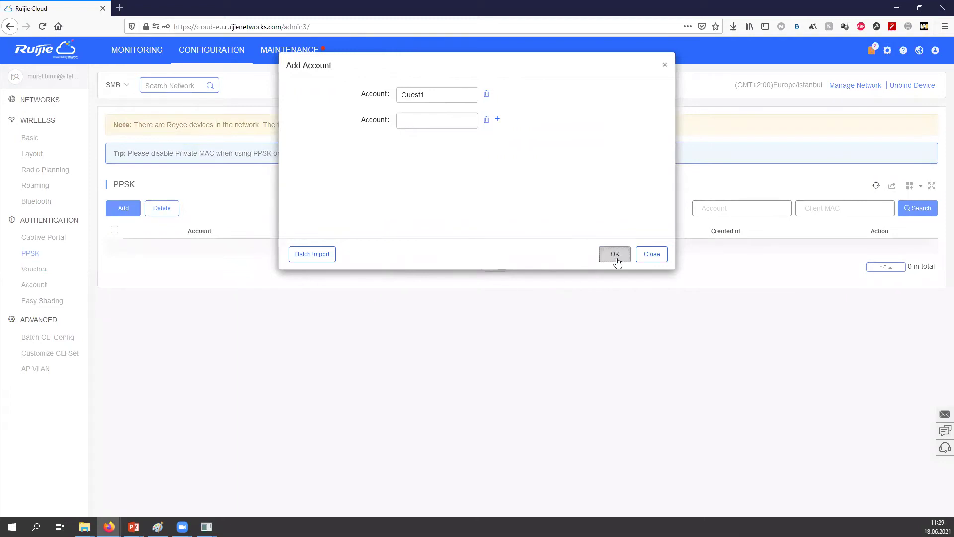
left_click(615, 254)
left_click(487, 121)
left_click(615, 253)
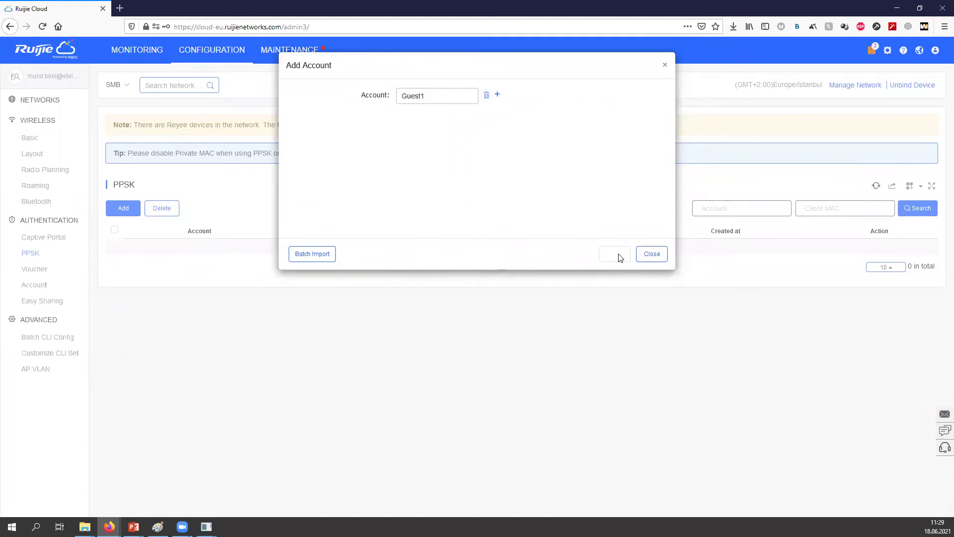
left_click(652, 254)
- Bind client MAC 1234.5678.9123 to Guest1, then go to the Voucher page
left_click(391, 245)
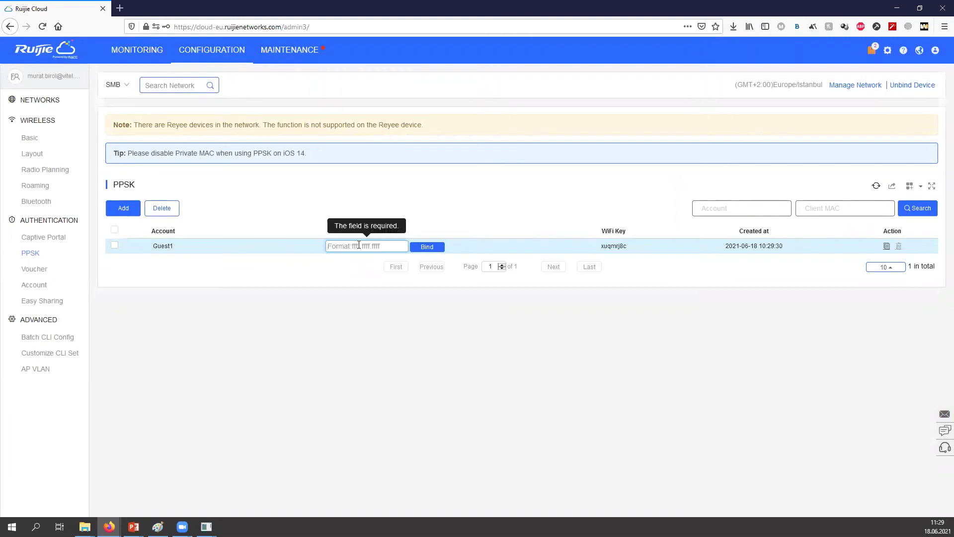
type("1234.5678.9123")
left_click(429, 248)
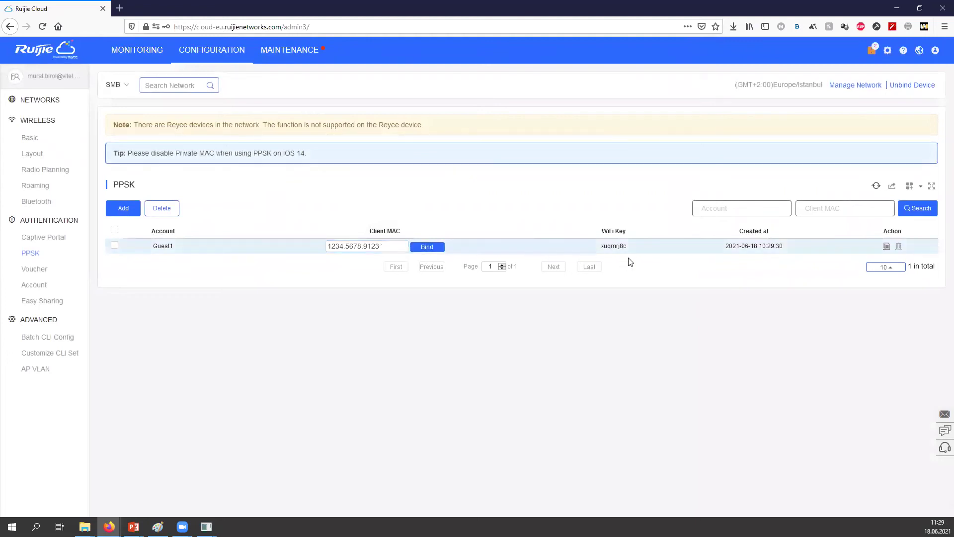
double_click(613, 247)
left_click(390, 246)
left_click_drag(390, 246, 326, 246)
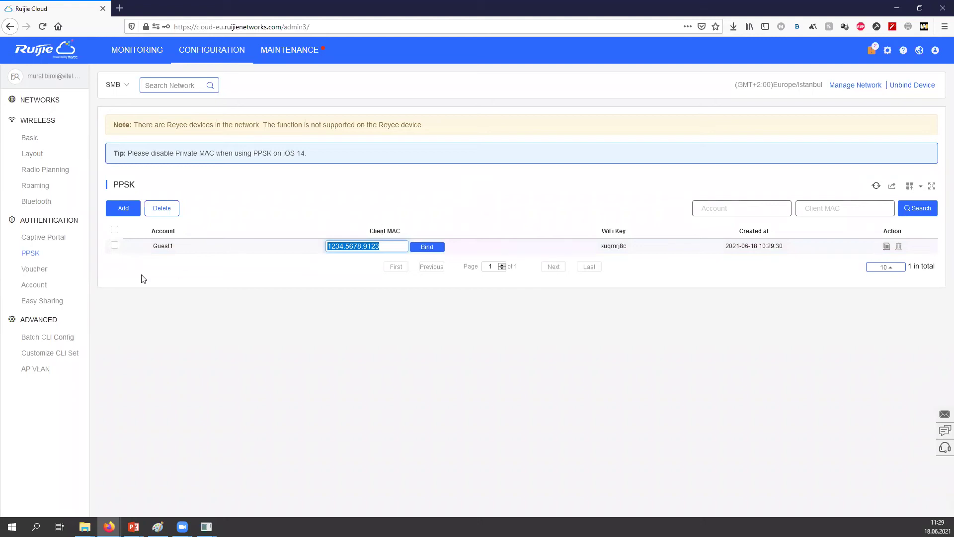
left_click(22, 271)
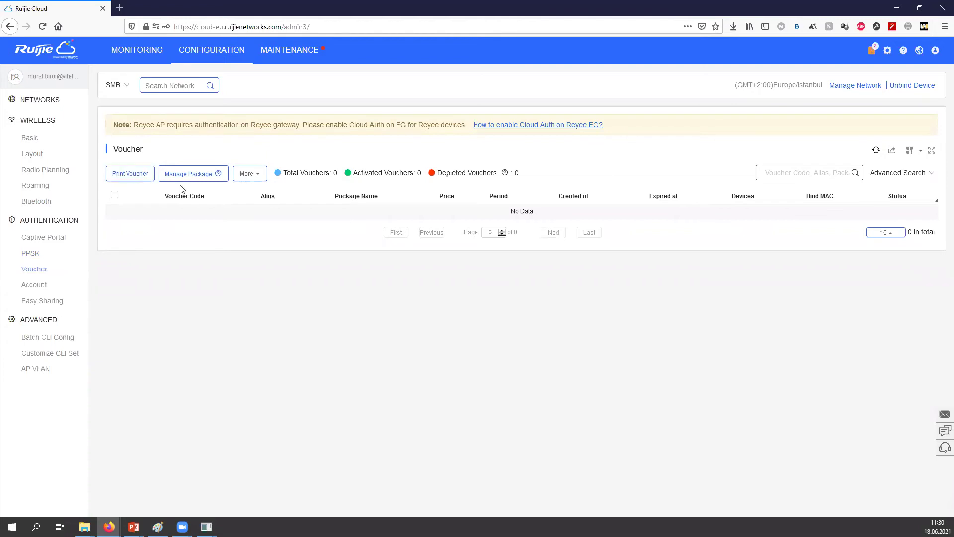
- Open the Print Voucher form and enter the alias Guest2 before choosing a package
left_click(257, 179)
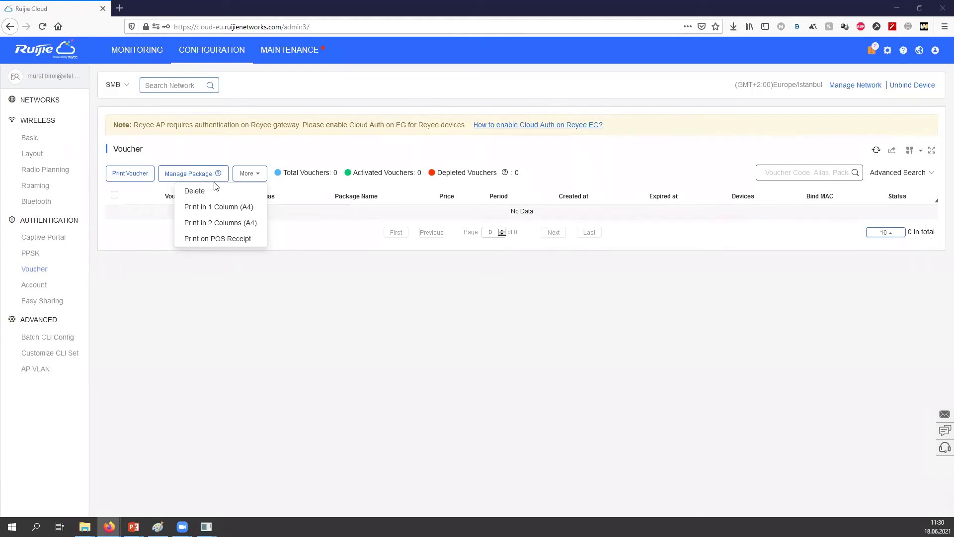
left_click(131, 174)
left_click(310, 226)
left_click(299, 263)
left_click(251, 225)
left_click(274, 262)
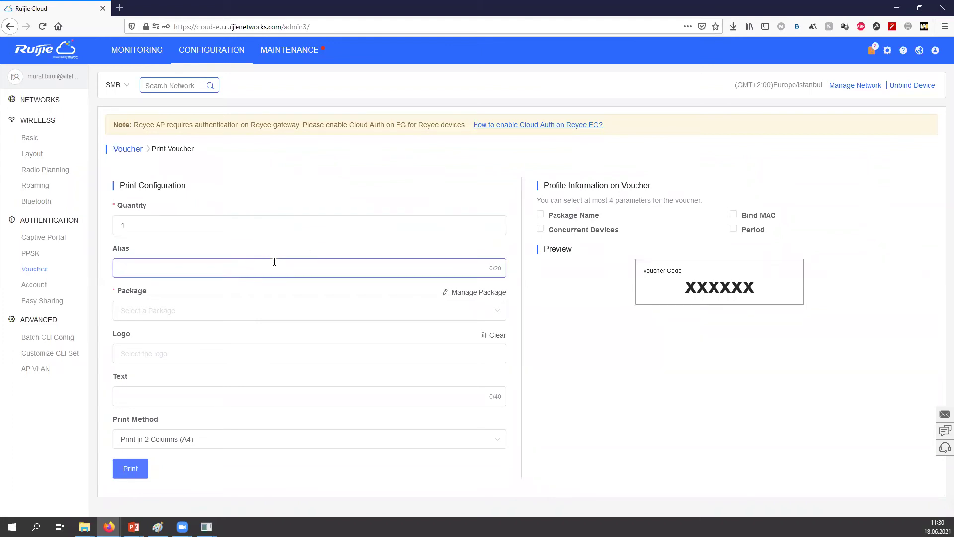
type("Guest2")
key("Tab")
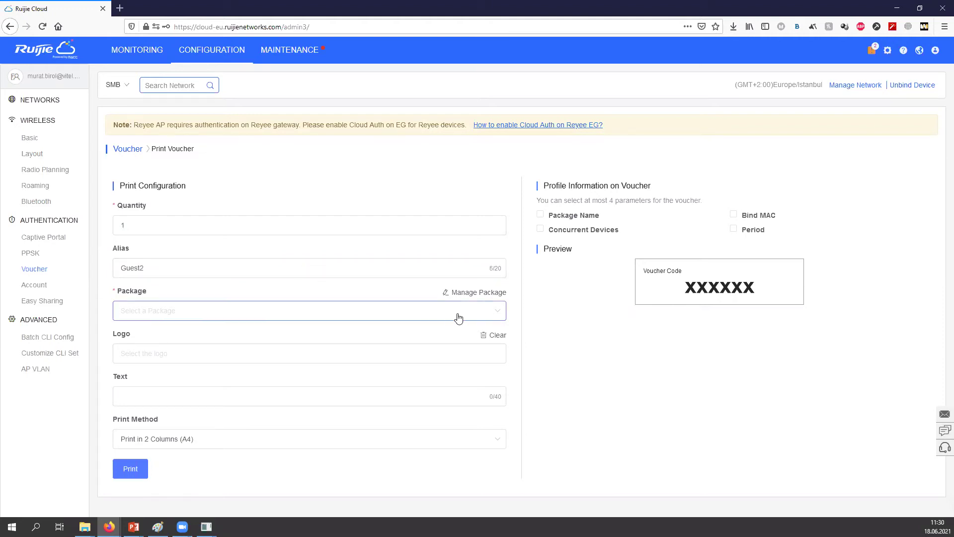
left_click(478, 314)
- Add a new voucher package named std_guest with description standard and a price
left_click(468, 294)
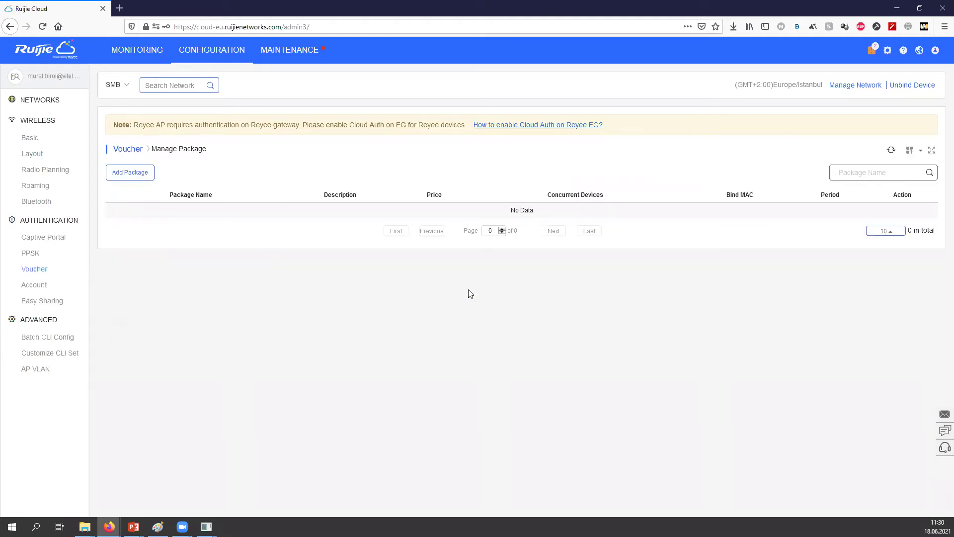
left_click(131, 175)
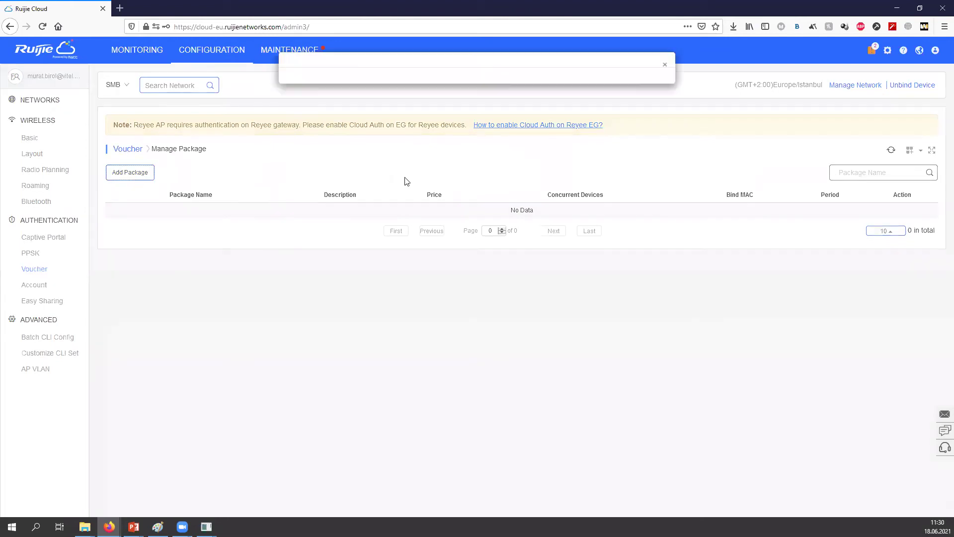
left_click(442, 94)
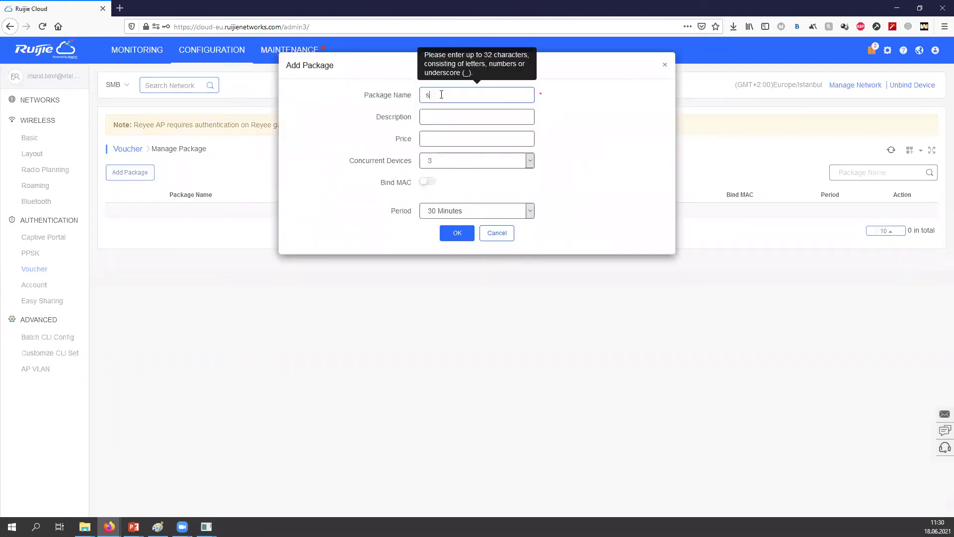
type("std_gues")
left_click(480, 118)
type("standard")
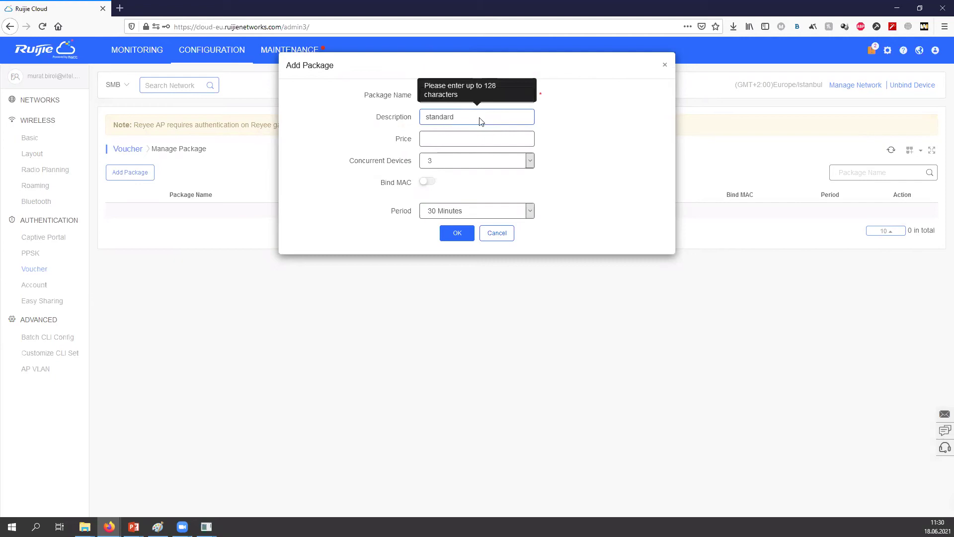
left_click(489, 138)
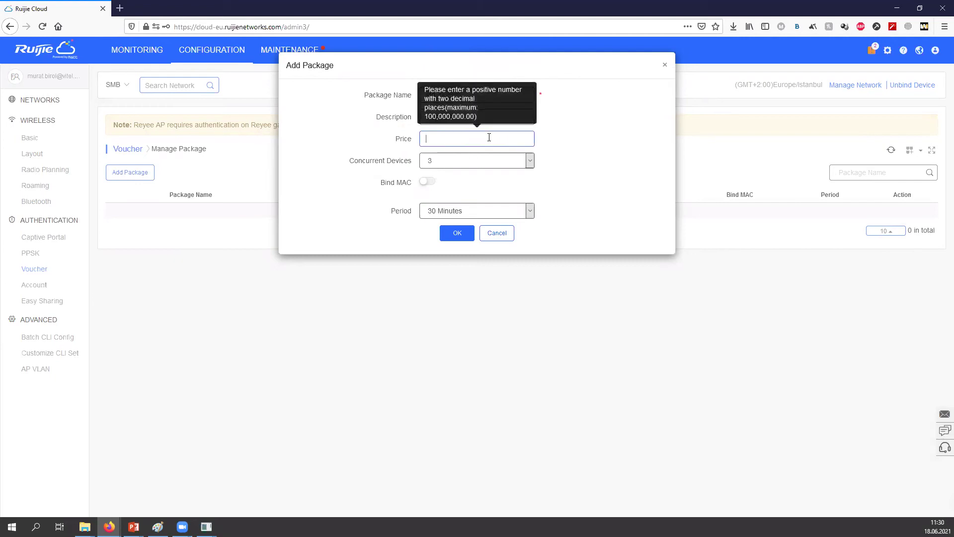
type("1,00")
- Set 2 devices, 2 Hours and no MAC binding, fix the price to 1.00, and save
left_click(495, 163)
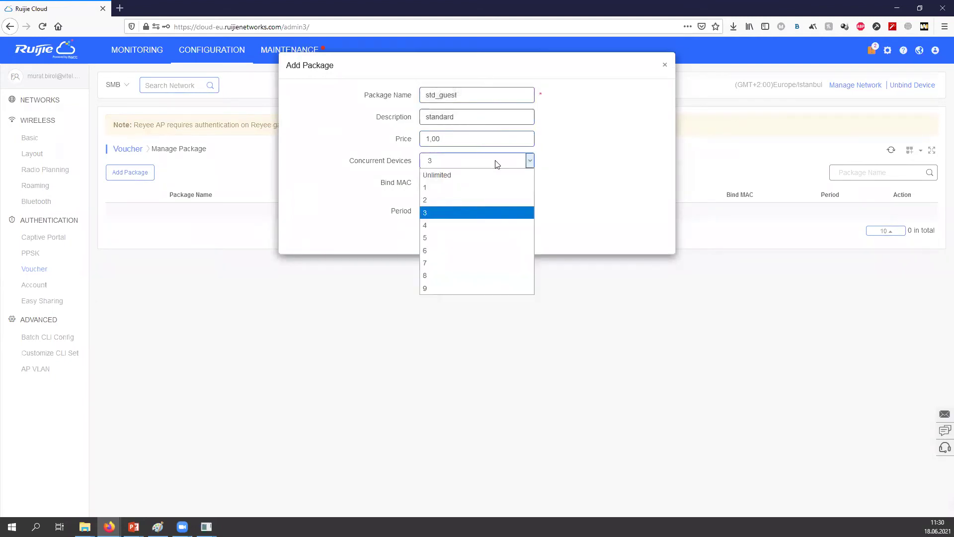
left_click(491, 199)
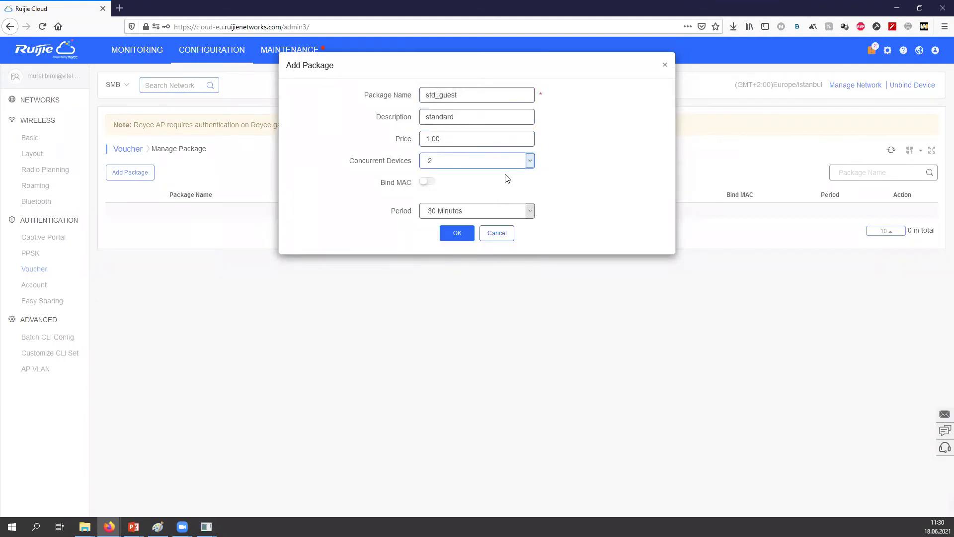
left_click(430, 182)
left_click(431, 183)
left_click(469, 213)
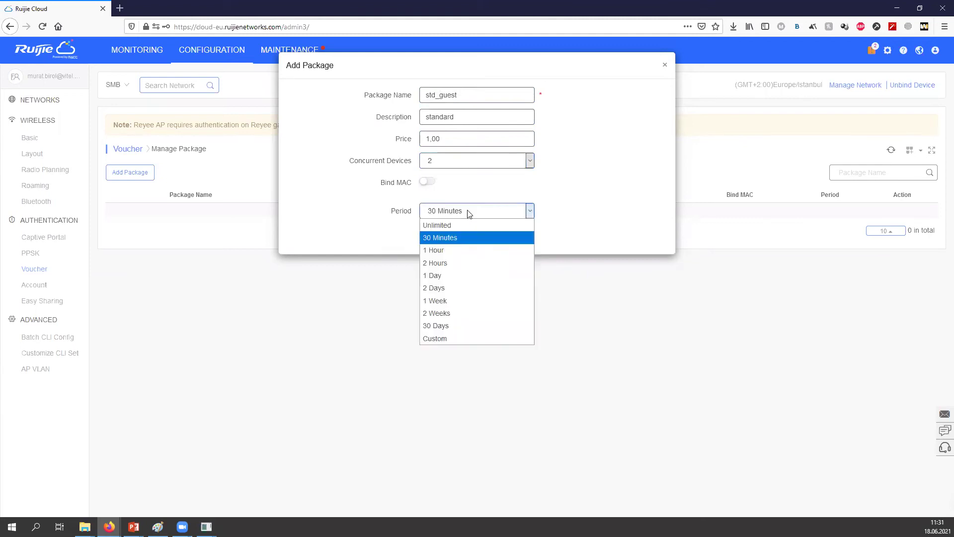
left_click(465, 263)
left_click(458, 233)
left_click(473, 139)
key("BackSpace")
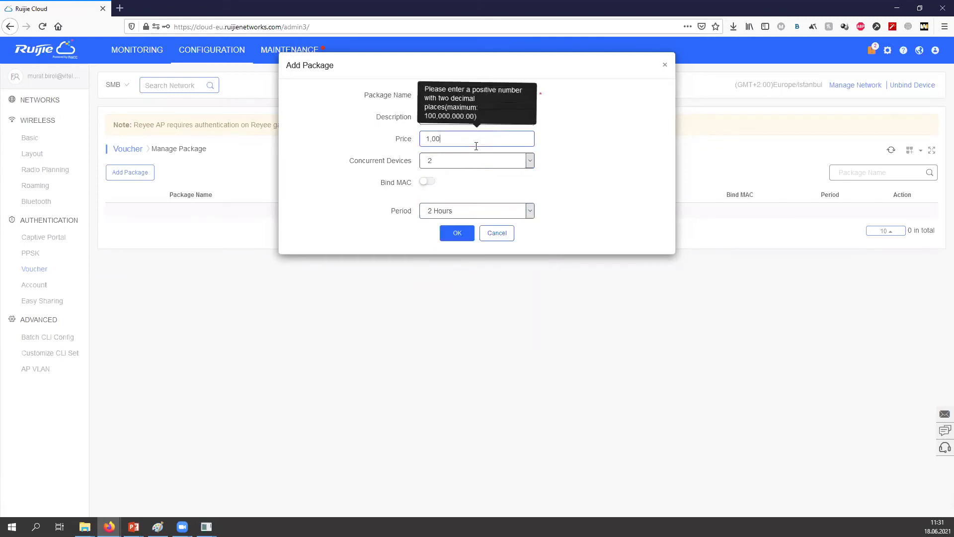
key("BackSpace")
key("BackSpace")
type(".00")
left_click(456, 233)
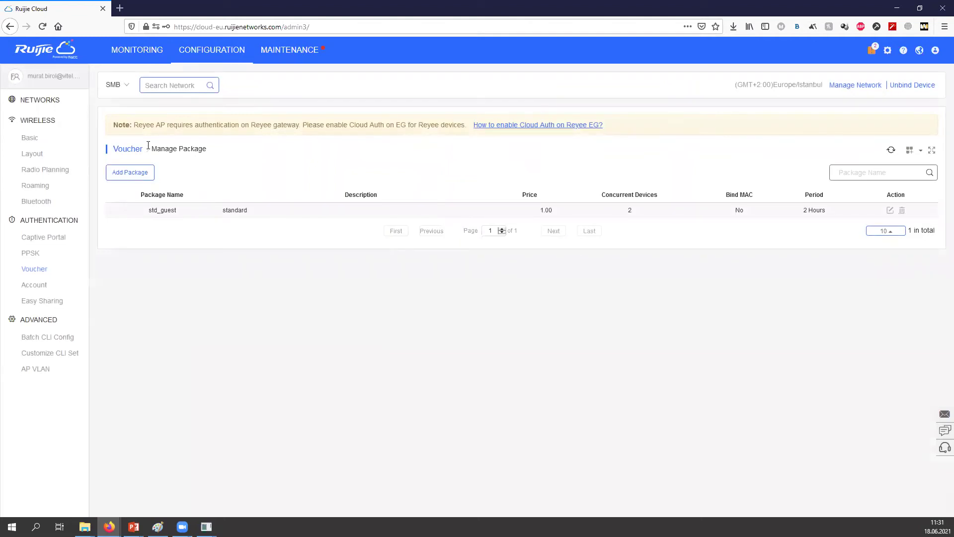
left_click(130, 149)
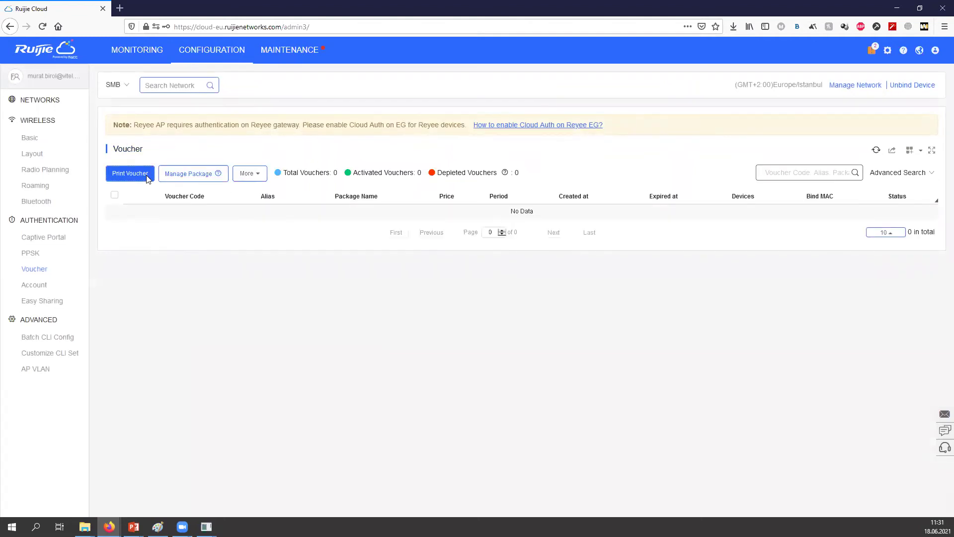
- Reopen Print Voucher, enter alias Guest2 and use the default logo
left_click(148, 178)
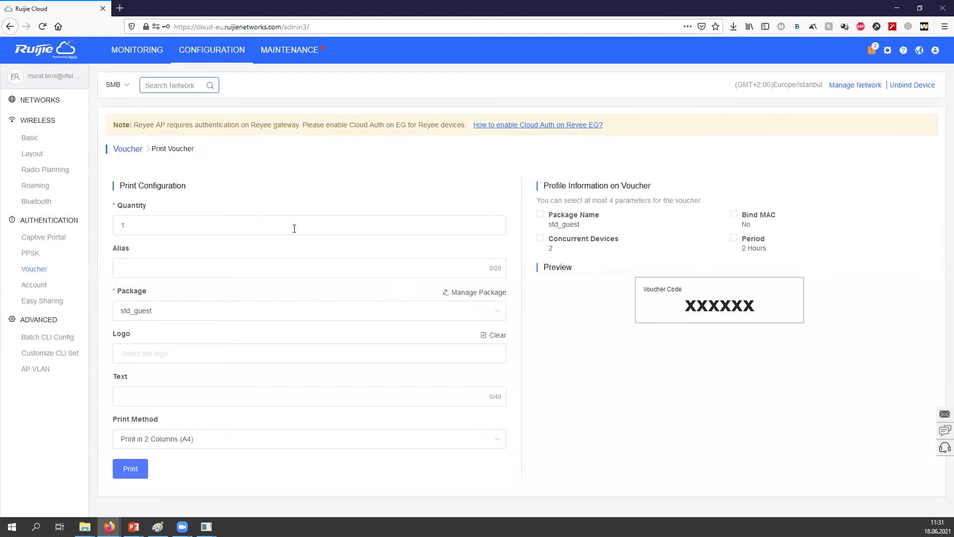
left_click(294, 259)
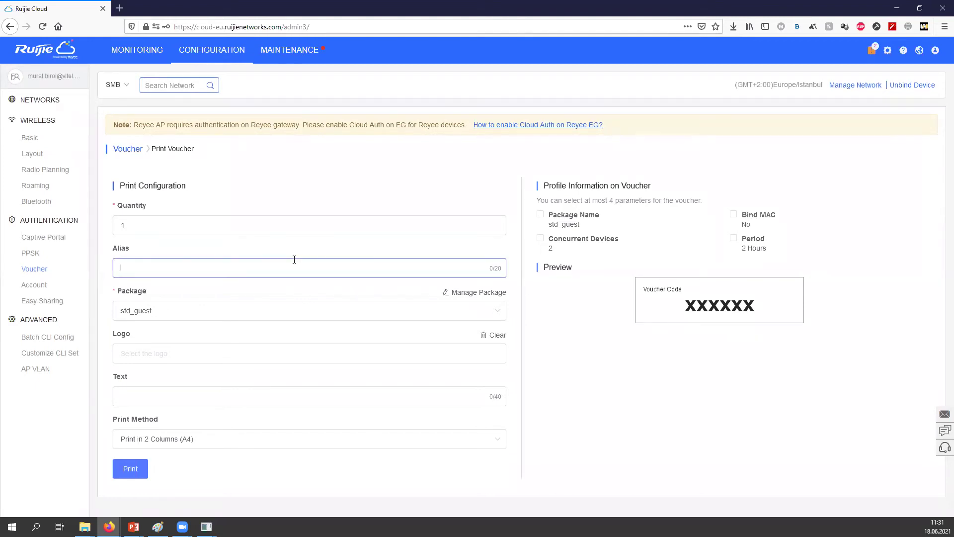
type("Guest2")
left_click(276, 356)
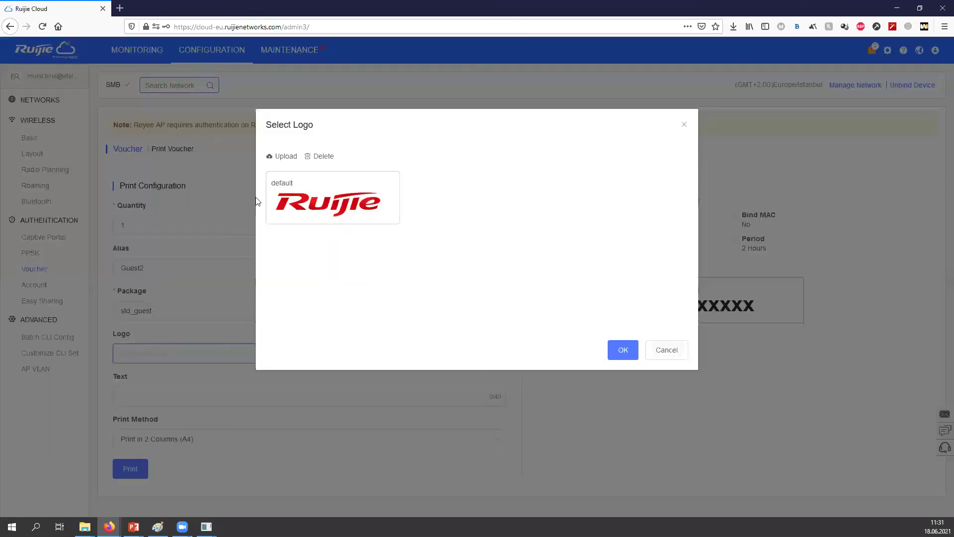
left_click(355, 214)
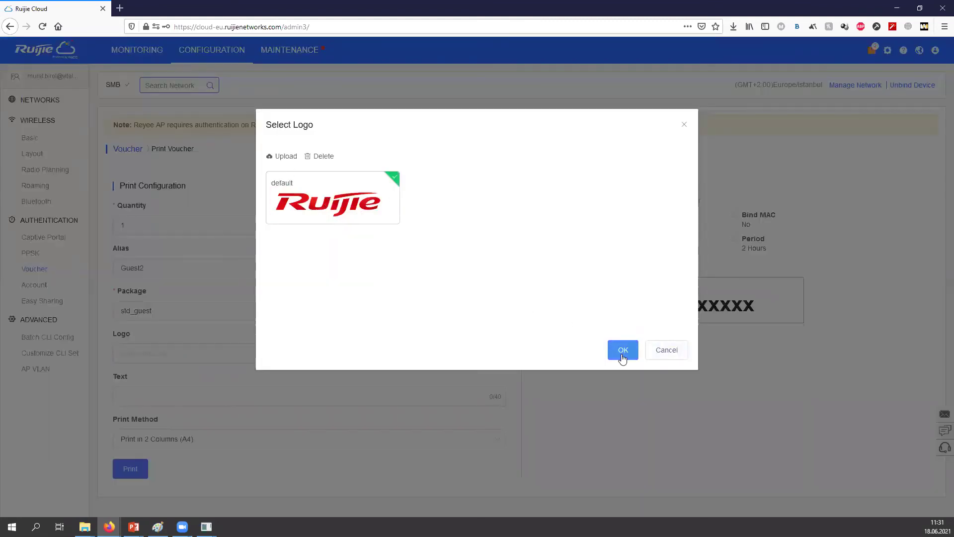
left_click(622, 353)
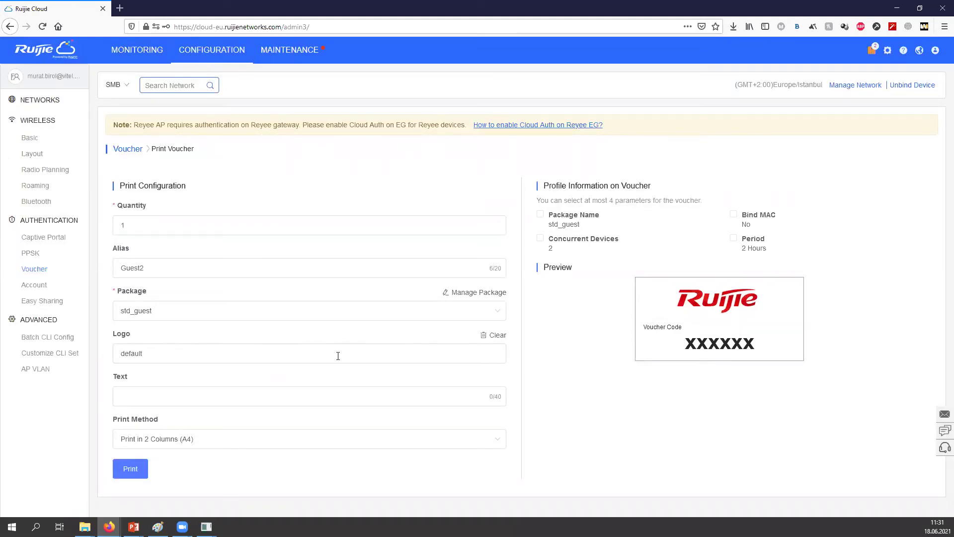
- Set the voucher text to 'Merhaba!'
left_click(229, 395)
type("Merhaba!")
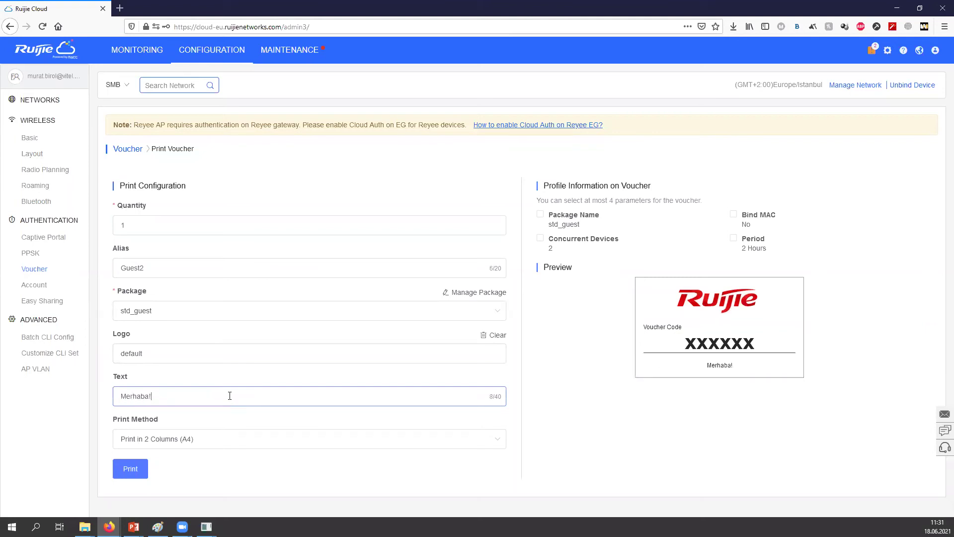
double_click(708, 371)
left_click(267, 412)
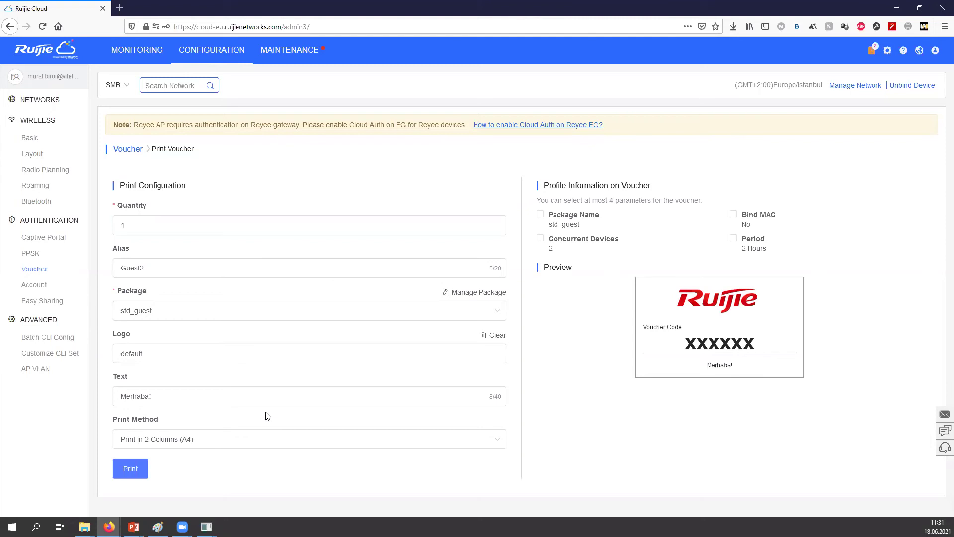
- Change the print method from two A4 columns to Print on POS Receipt
left_click(252, 445)
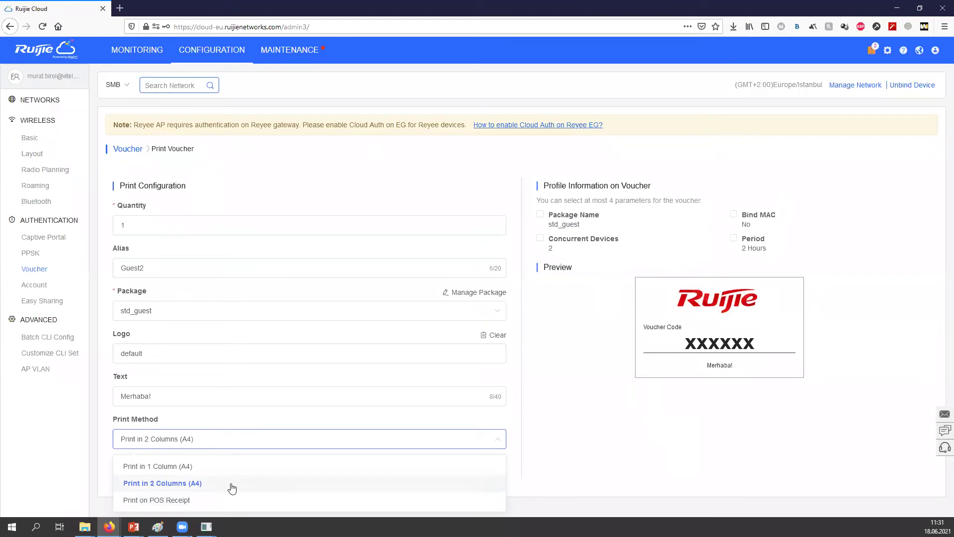
left_click(238, 466)
left_click(239, 447)
left_click(209, 484)
left_click(212, 445)
left_click(209, 497)
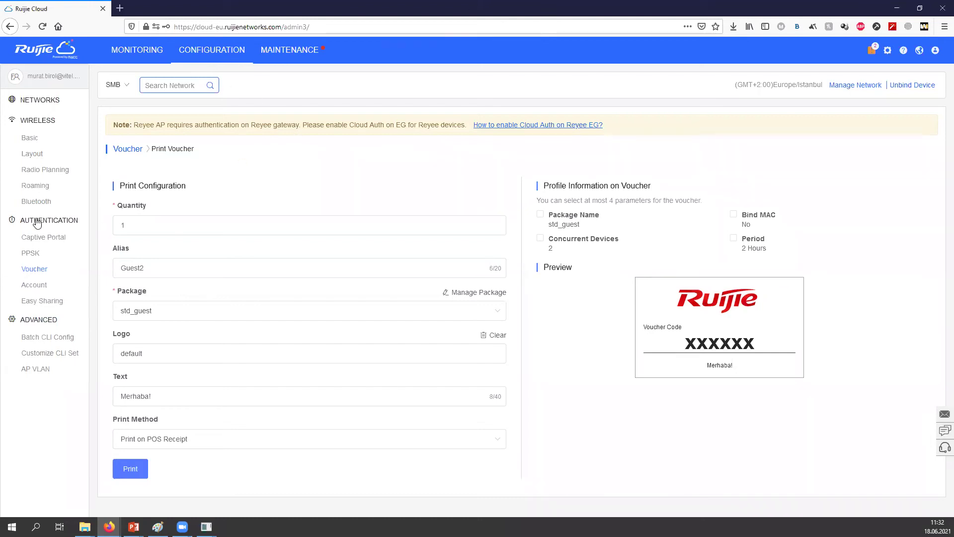
- Add a new captive portal and enter the name Guest_lcin
left_click(33, 238)
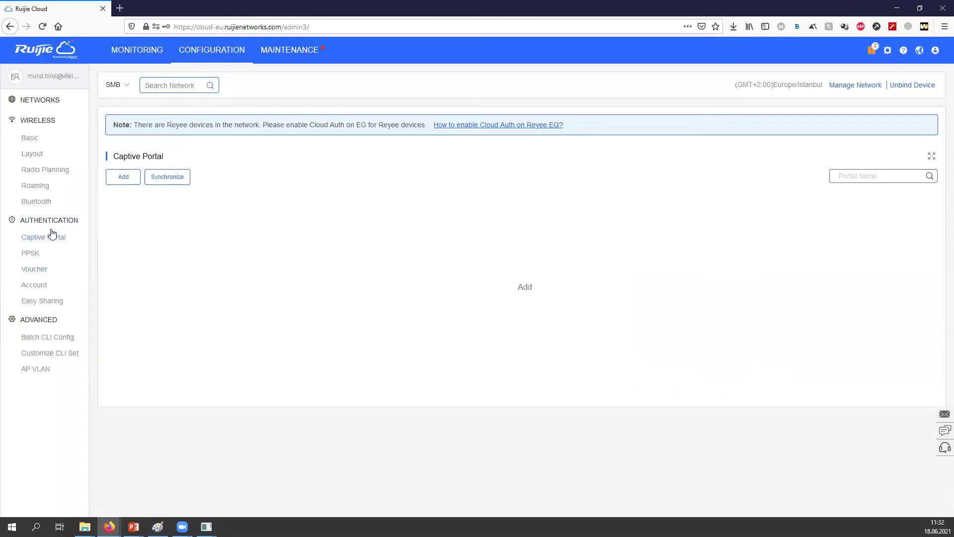
left_click(114, 178)
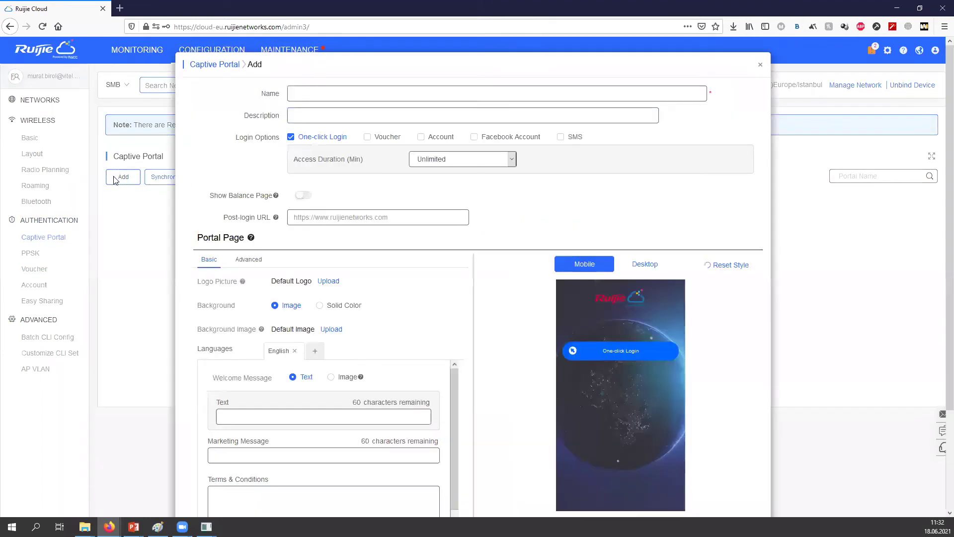
left_click(380, 89)
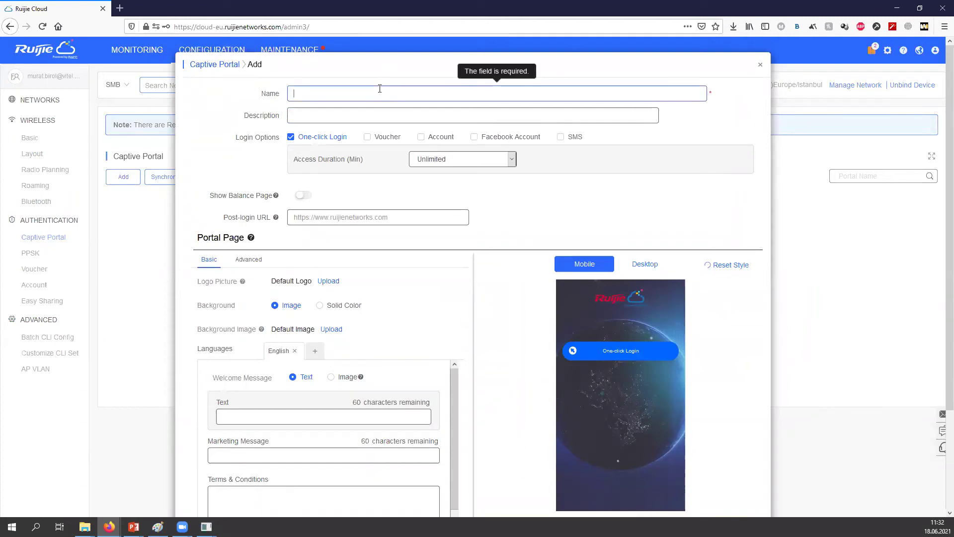
type("Gues")
type("t_lc")
type("in")
left_click(393, 116)
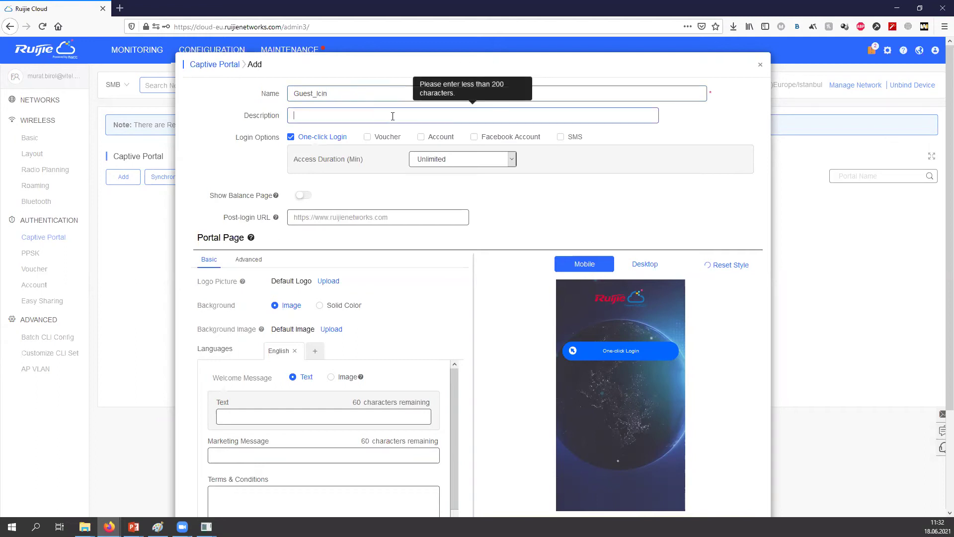
mouse_move(620, 298)
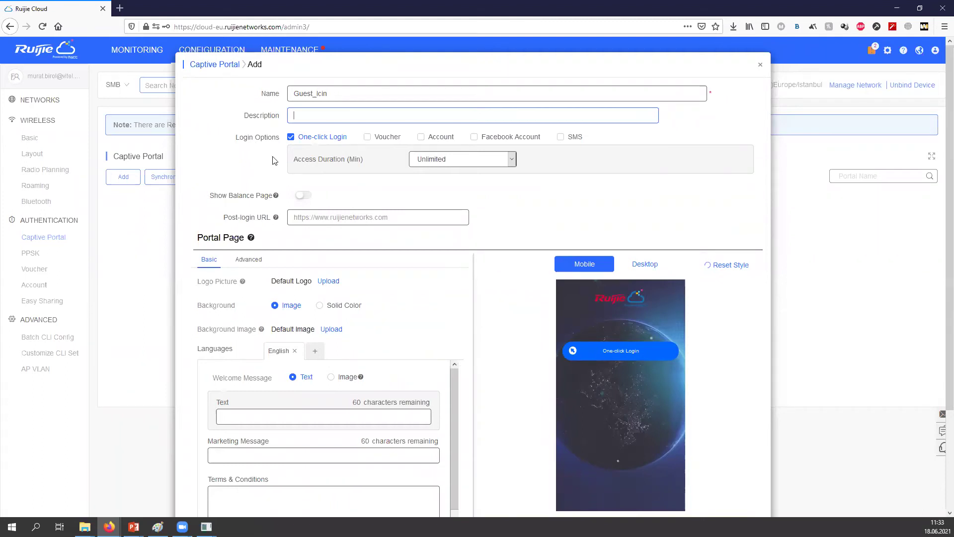
- Enable Voucher and Account login, trying Facebook and SMS but leaving them off
left_click(321, 138)
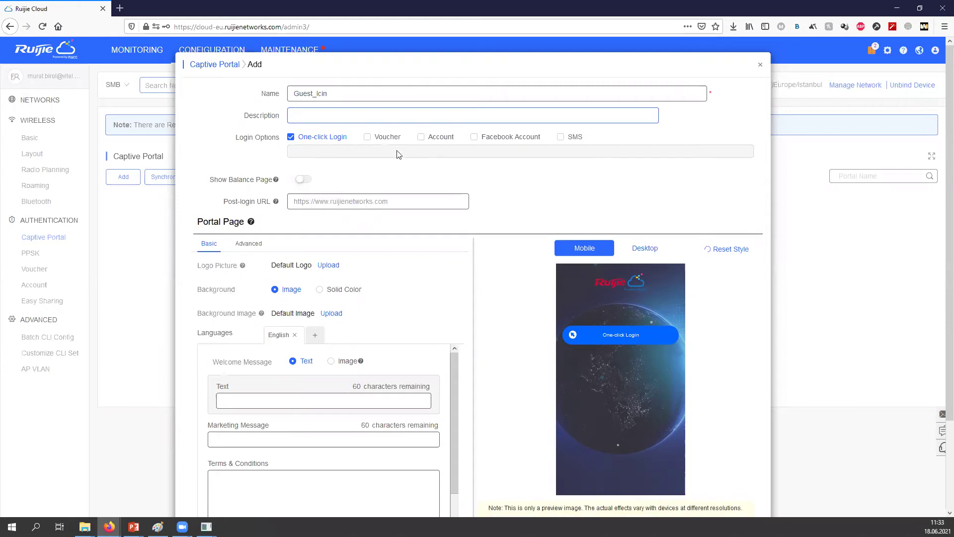
left_click(397, 138)
left_click(437, 137)
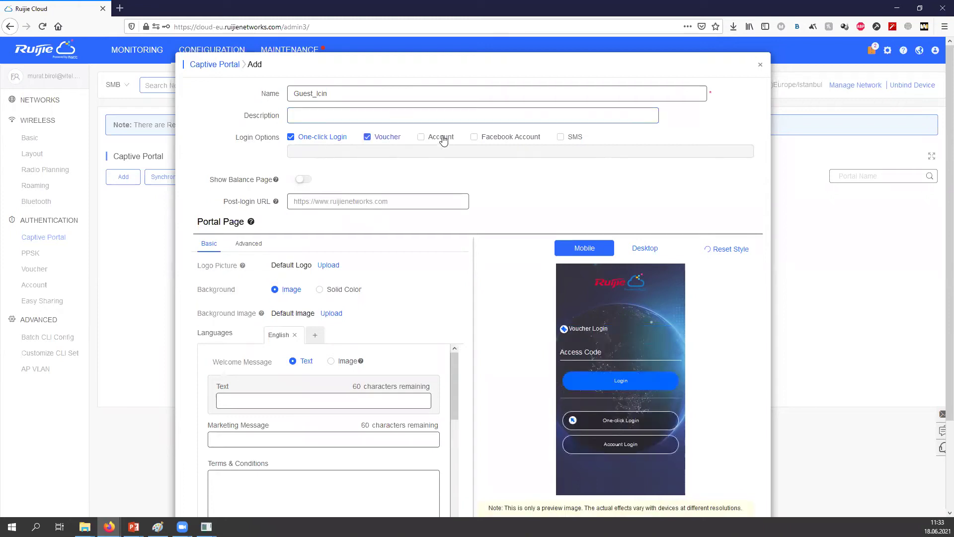
left_click(497, 137)
left_click(559, 139)
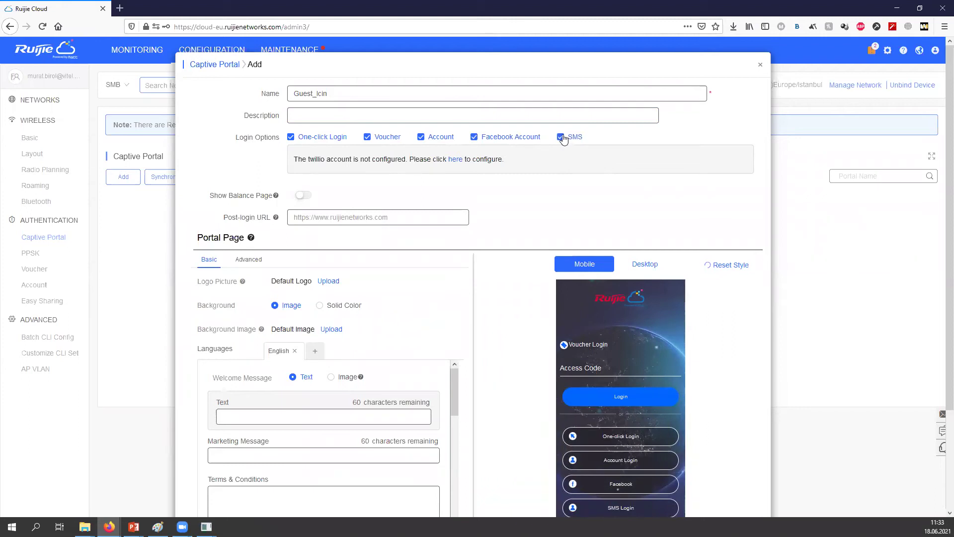
left_click(561, 138)
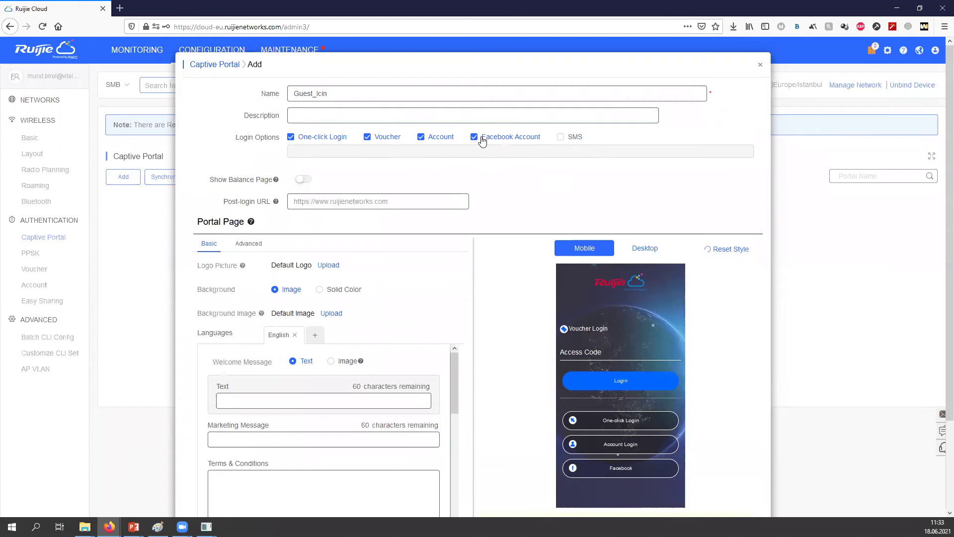
left_click(481, 141)
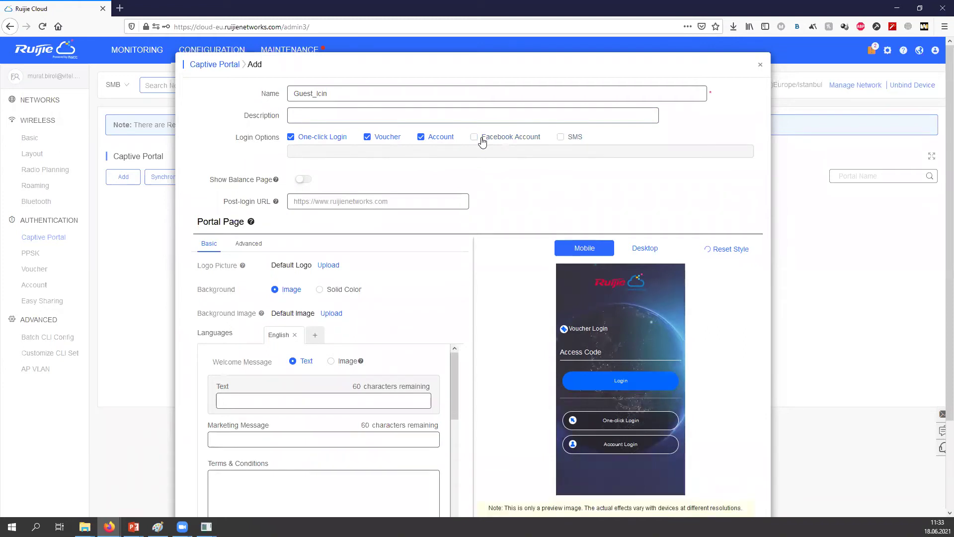
- Set one-click access to 2 times per day, then switch One-click Login off
left_click(314, 140)
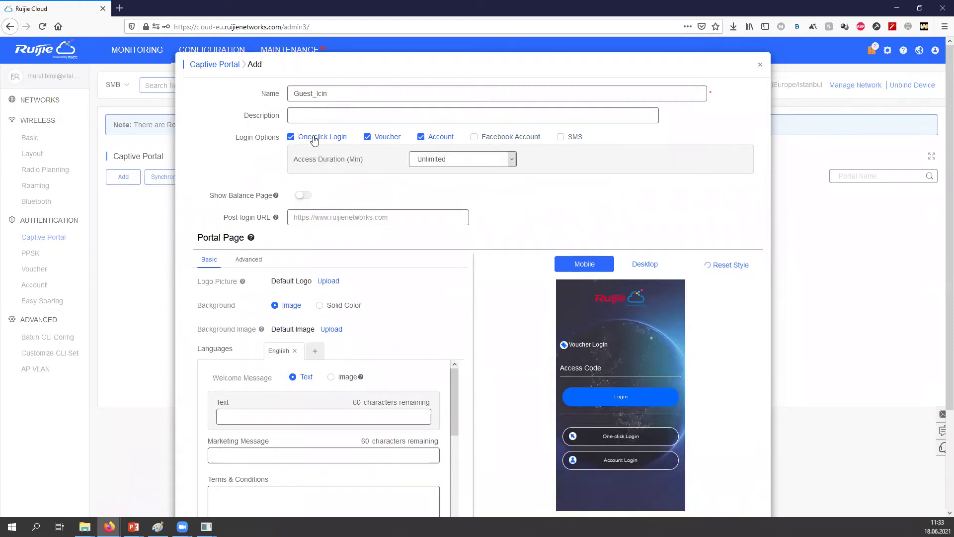
left_click(464, 161)
key("Escape")
left_click(476, 184)
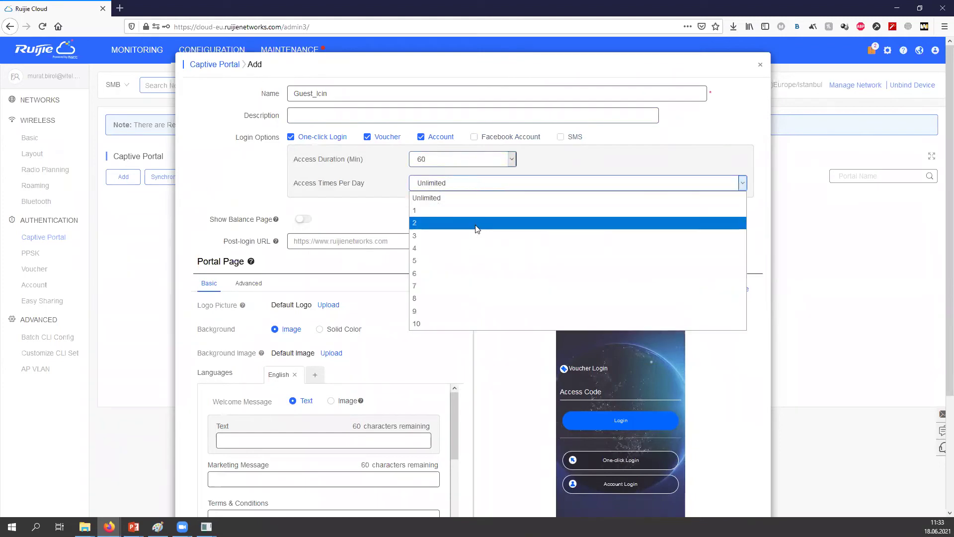
left_click(476, 223)
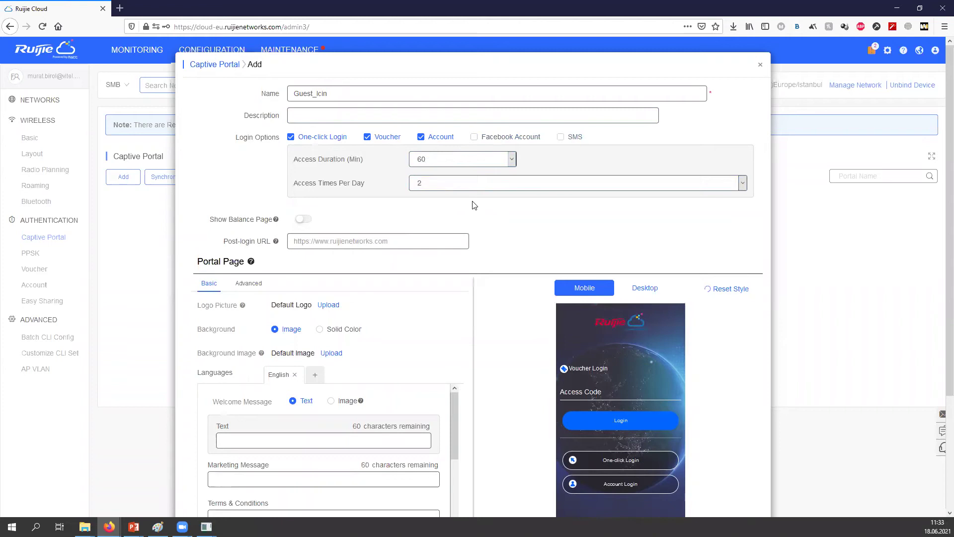
left_click(292, 138)
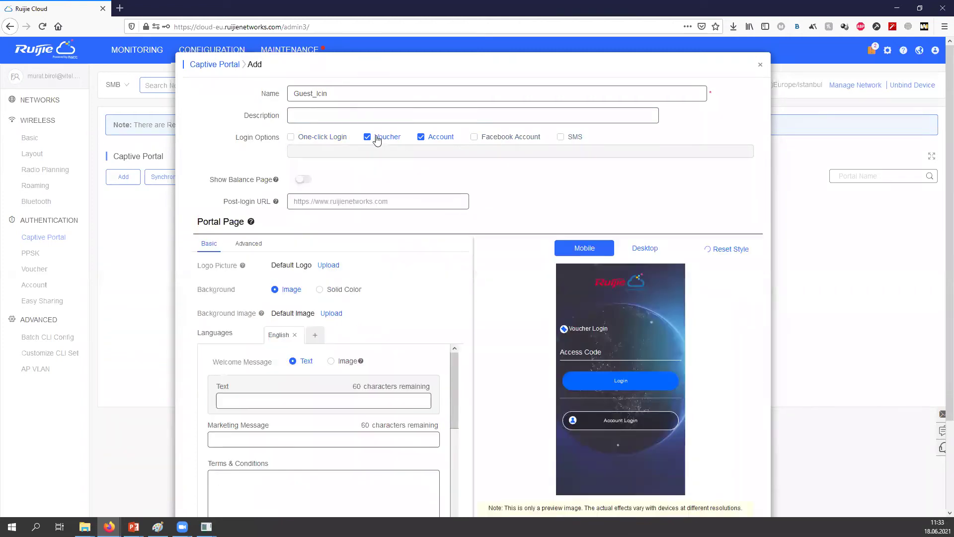
scroll(519, 216, "down", 2)
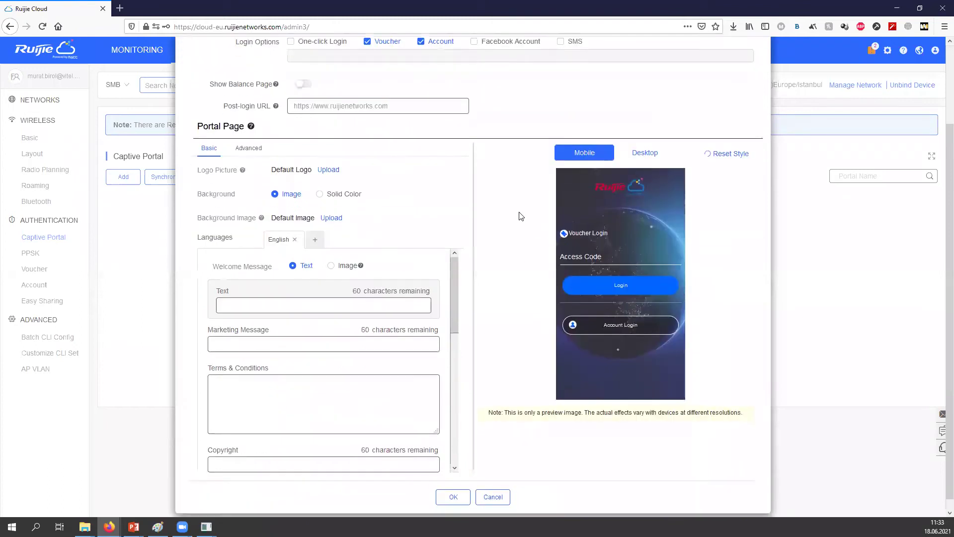
scroll(468, 203, "up", 2)
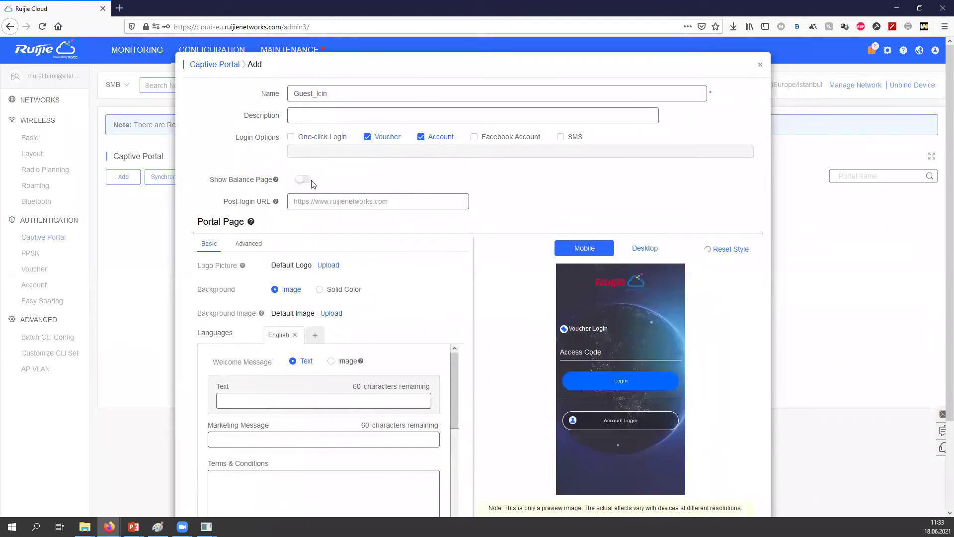
left_click(348, 202)
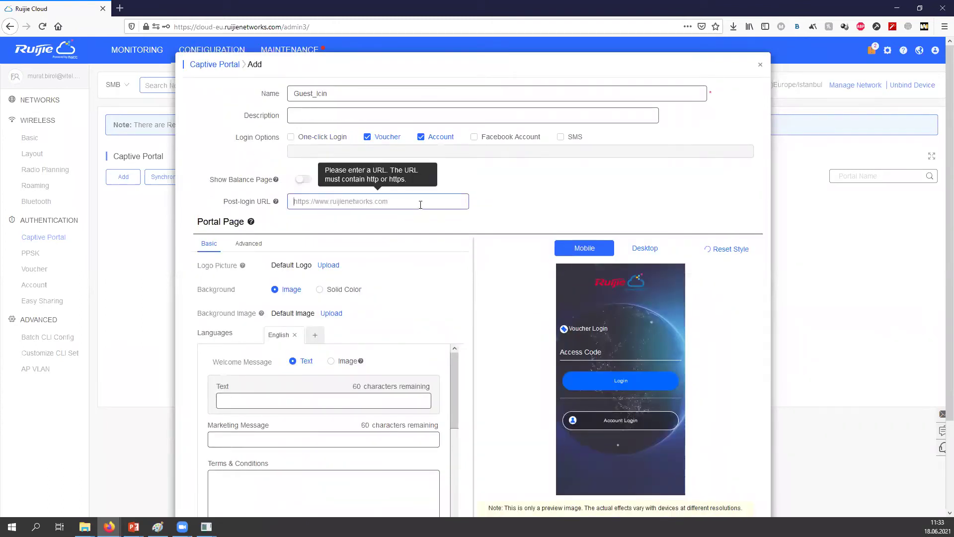
type("www.google.com")
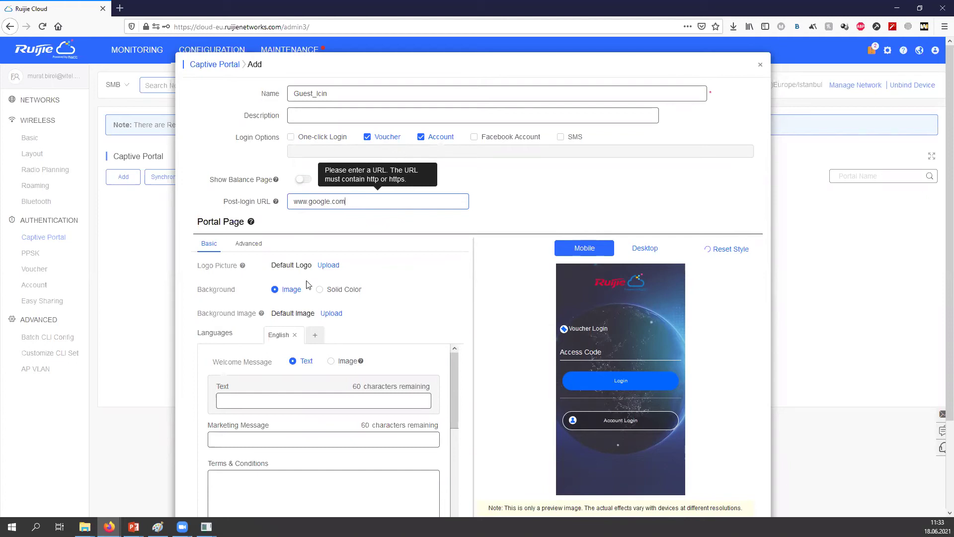
left_click(433, 281)
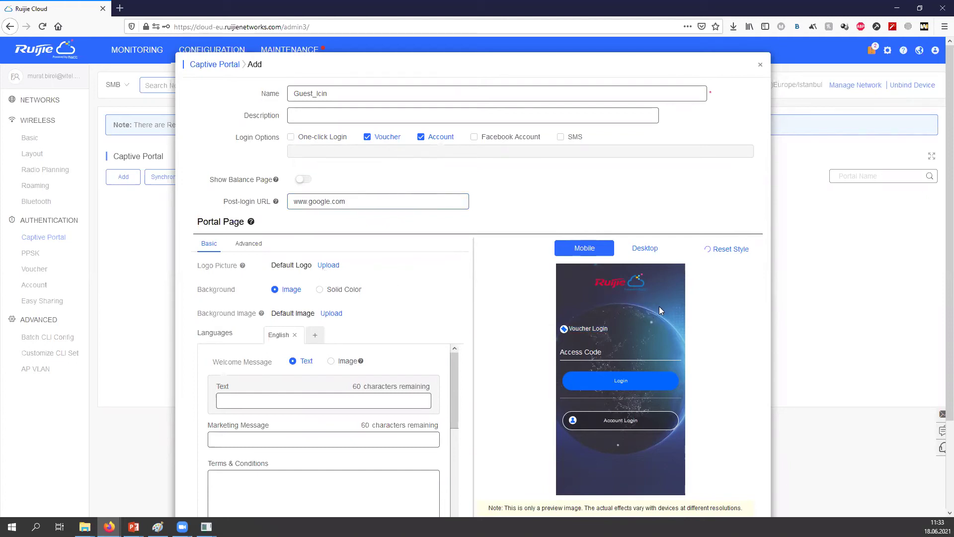
- Cancel the custom background image upload without choosing a file
scroll(661, 298, "down", 3)
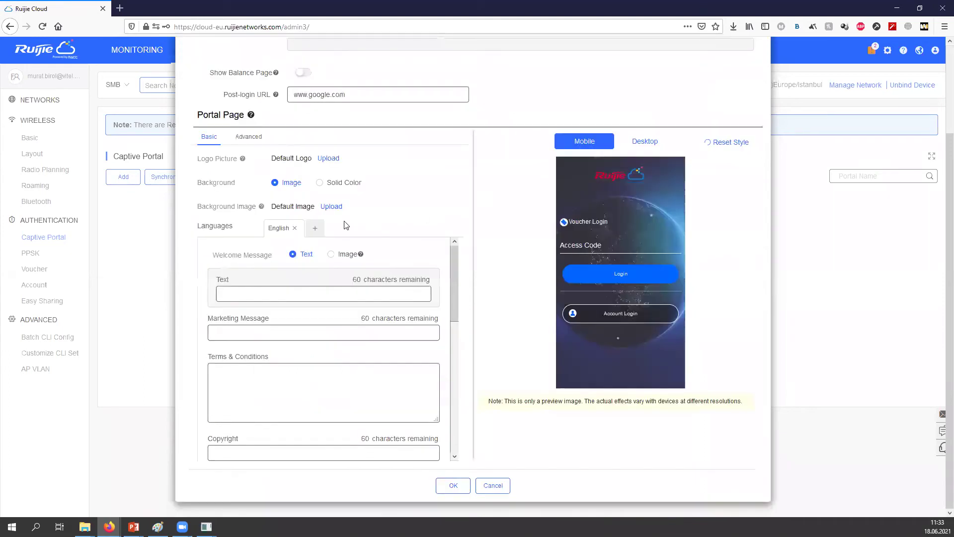
left_click(329, 206)
key("Escape")
- Re-enable One-click Login for the Guest_lcin portal
mouse_move(606, 172)
scroll(305, 137, "up", 3)
left_click(291, 137)
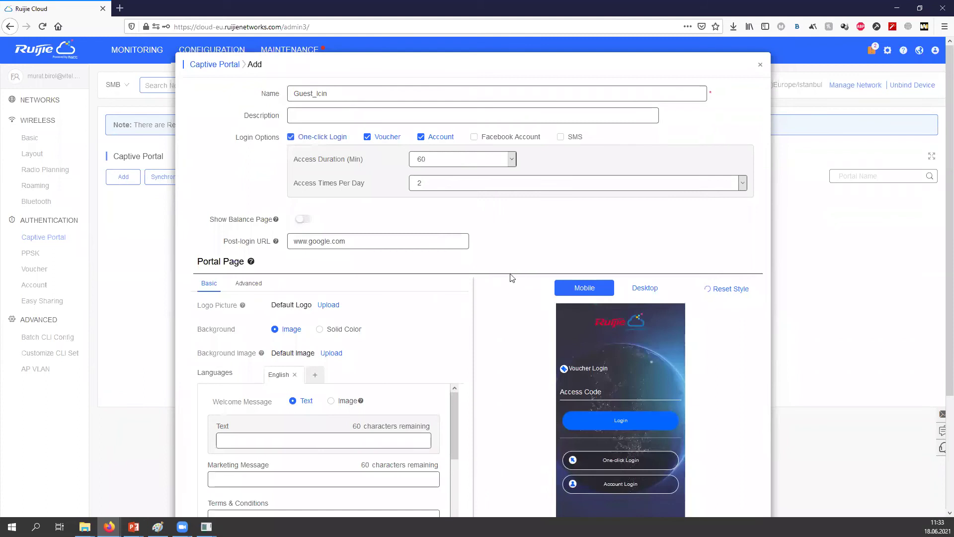
scroll(508, 277, "down", 3)
left_click(307, 290)
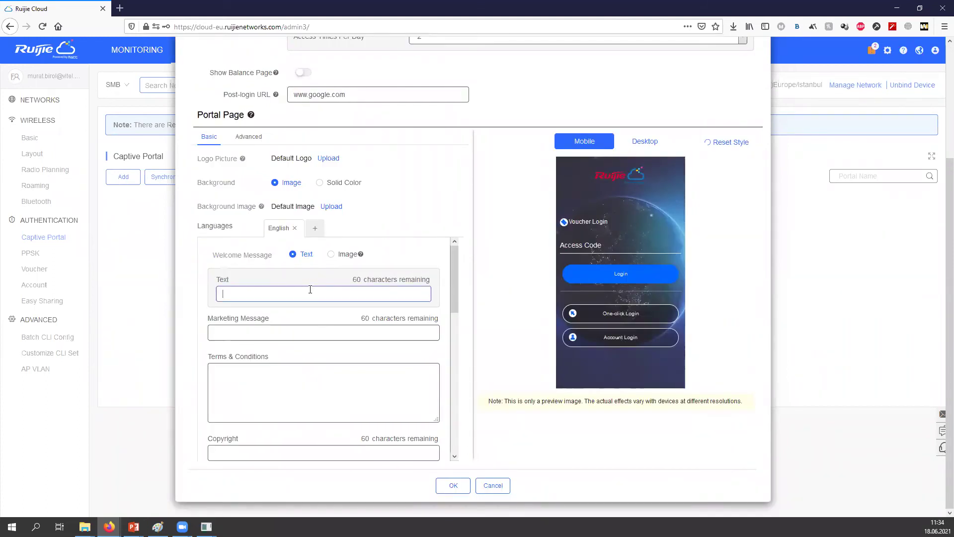
- Enter welcome text Merhaba!, marketing message Hoşgeldiniz! and a 'Tüm hakları…' terms text
type("Merhaba")
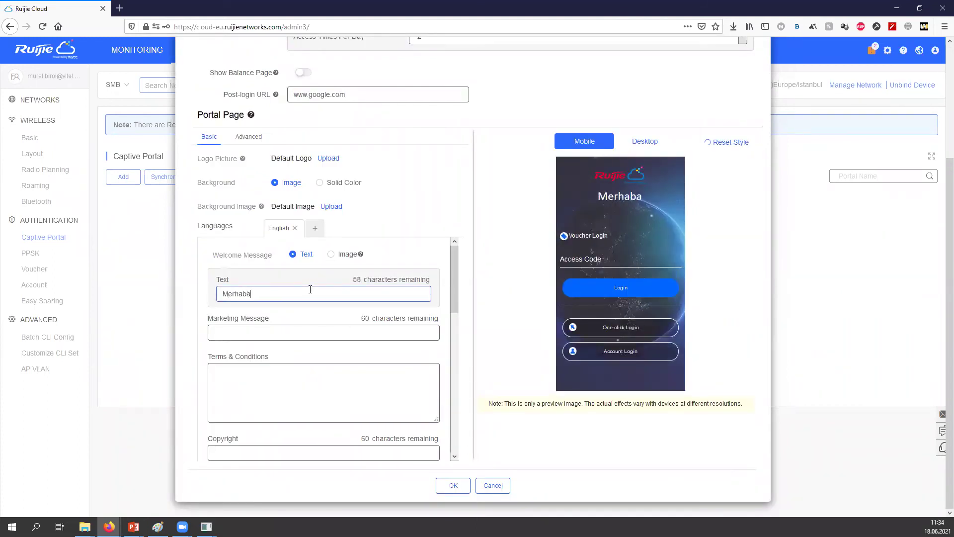
type("!Hoş")
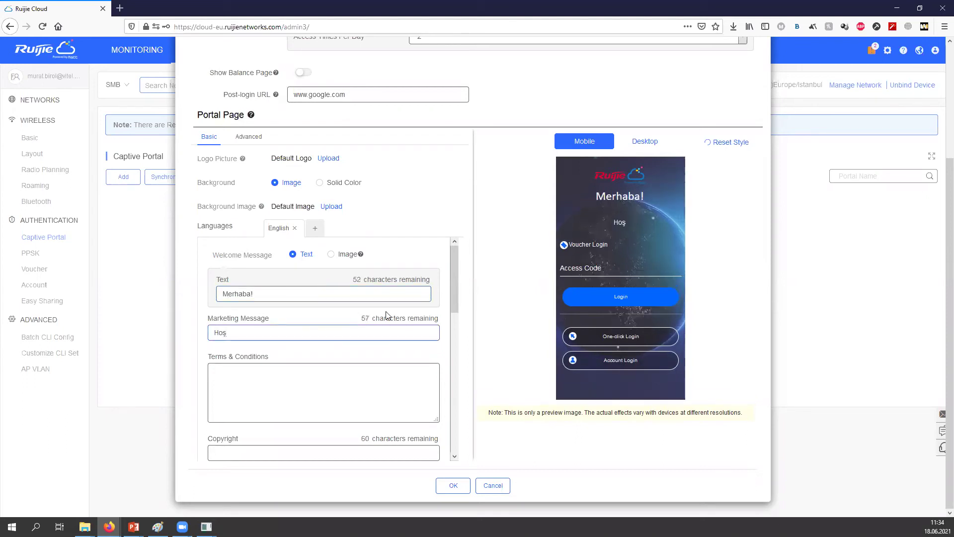
type("geldiniz!")
scroll(284, 348, "down", 2)
left_click(329, 296)
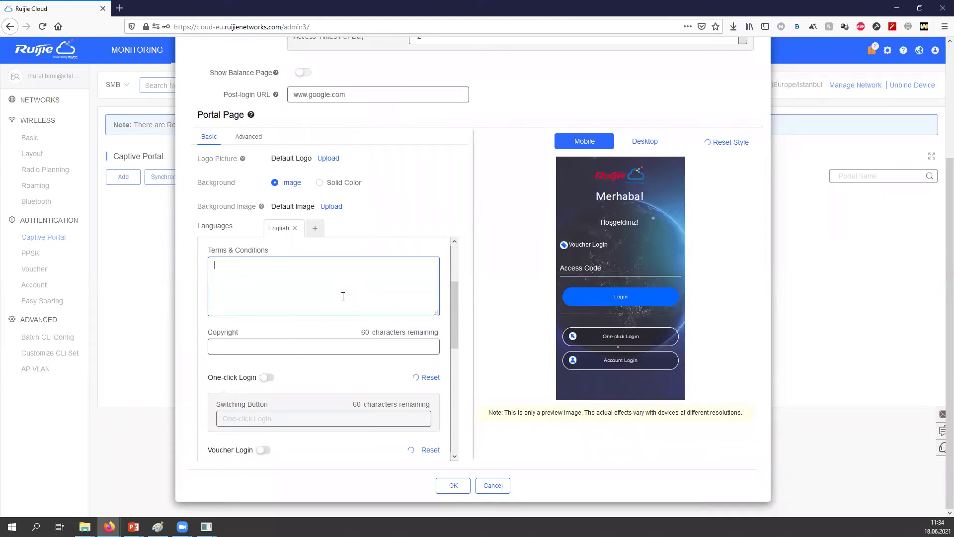
type("Tüm hakları ska")
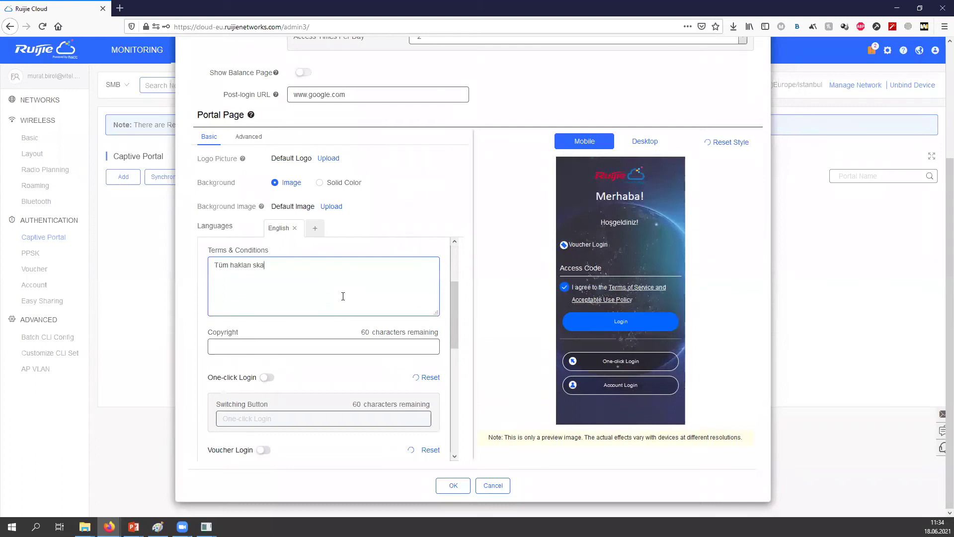
key("BackSpace")
key("BackSpace")
type("aklıdır.")
- Move to the copyright field, then close the add captive portal dialog
left_click(319, 344)
left_click_drag(454, 289, 453, 391)
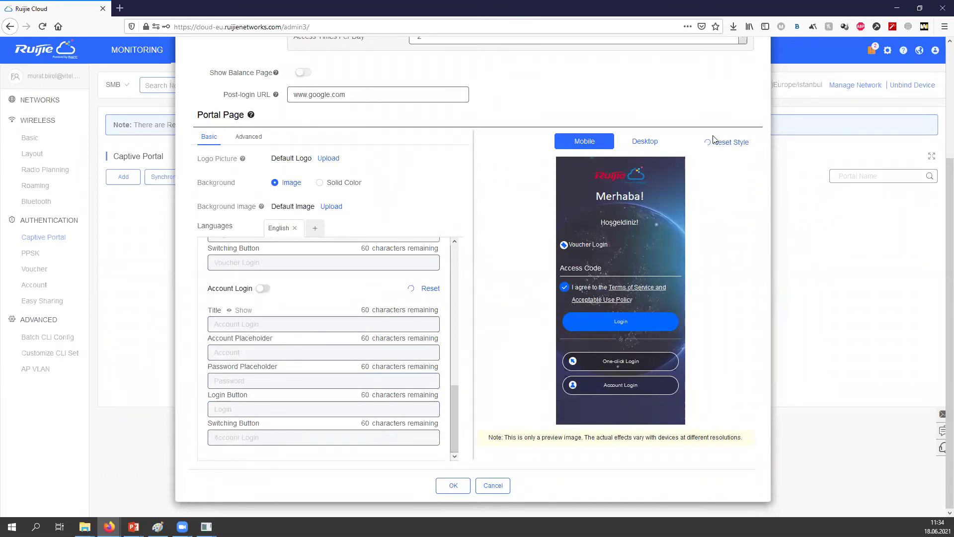
scroll(612, 111, "up", 3)
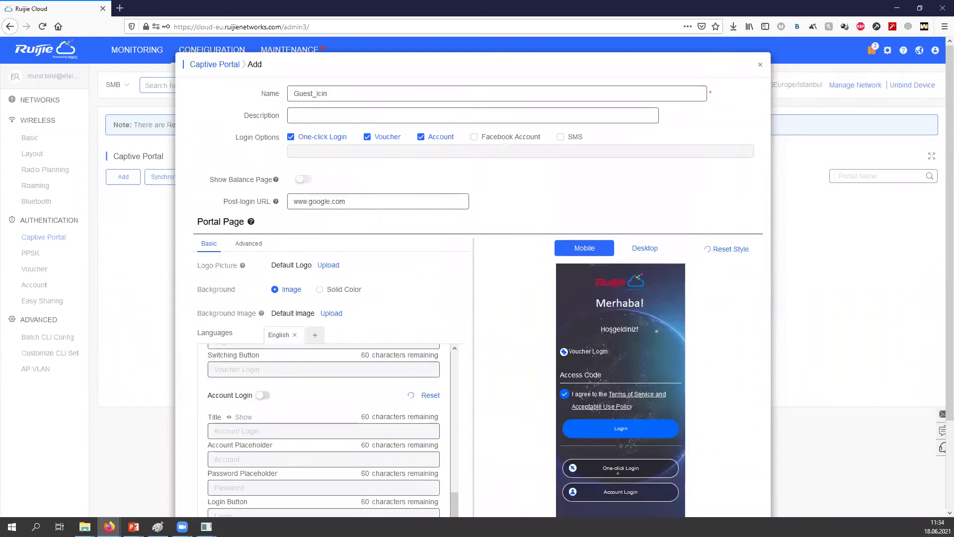
left_click(760, 65)
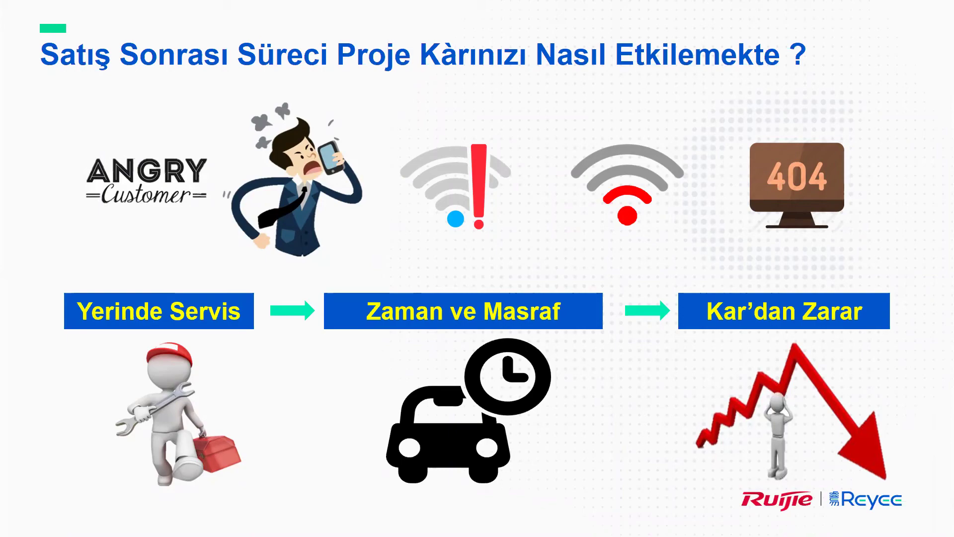
key("alt+Tab")
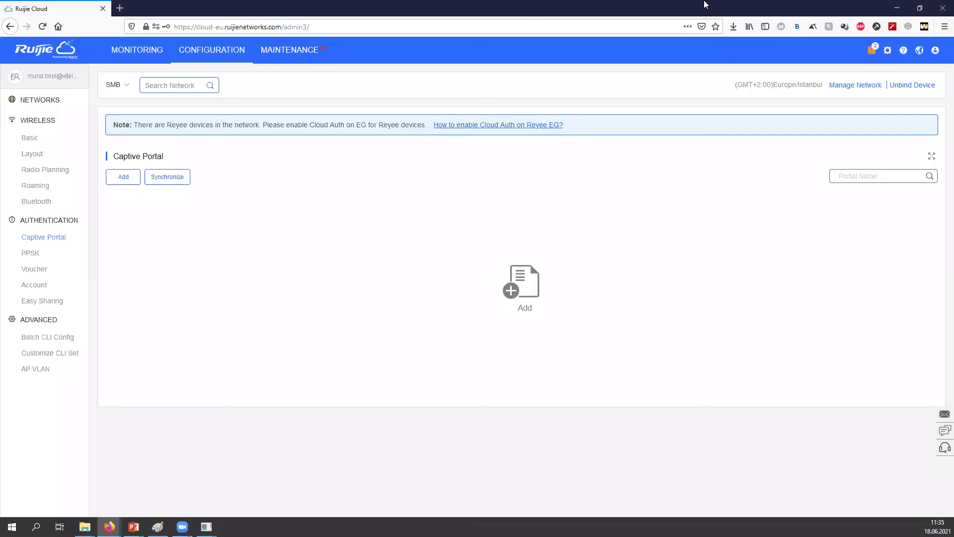
- Show the Monitoring overview of all five networks, including SMB with 4 devices
left_click(51, 103)
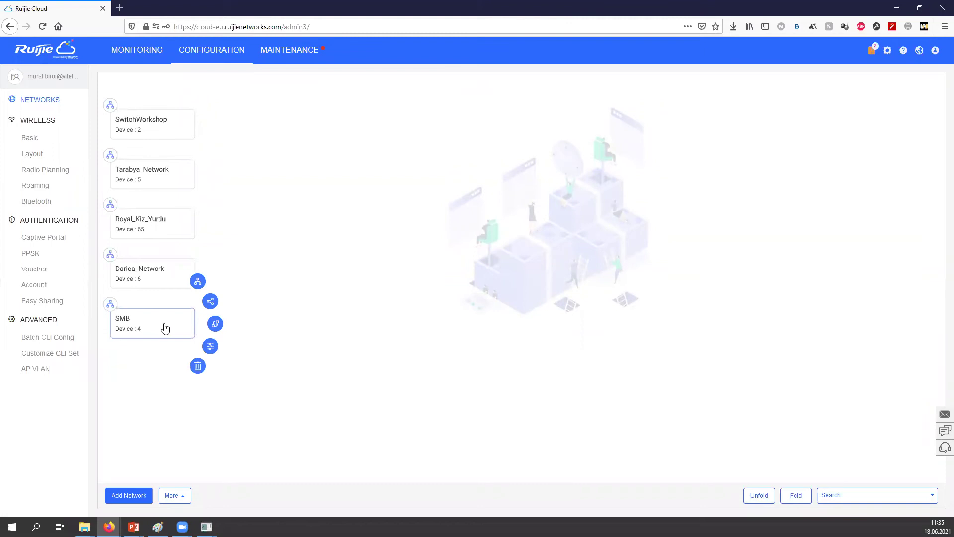
mouse_move(150, 276)
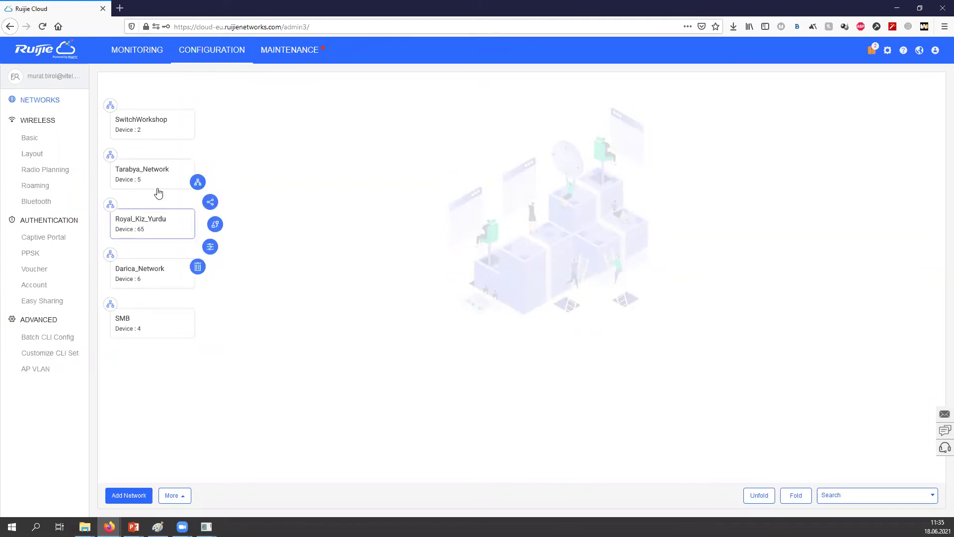
mouse_move(170, 130)
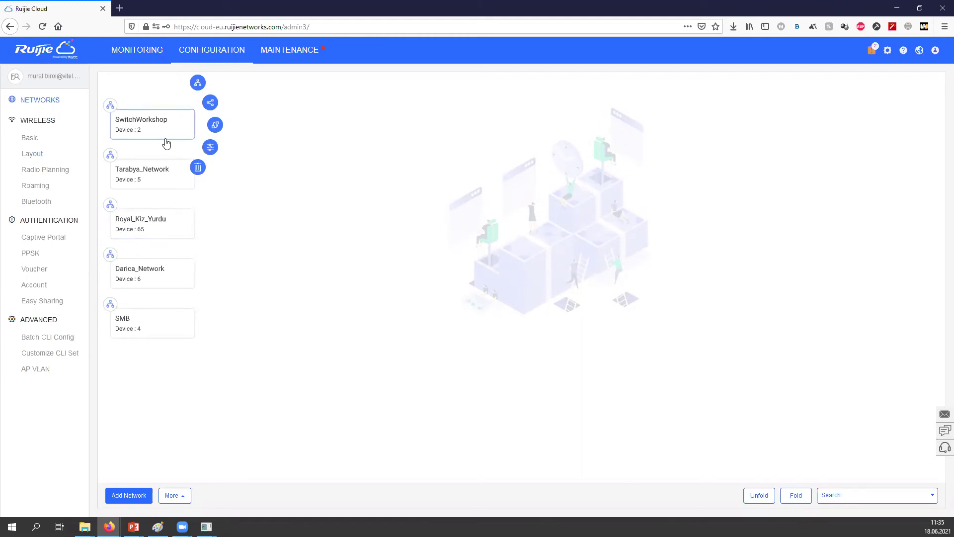
left_click(75, 189)
left_click(139, 50)
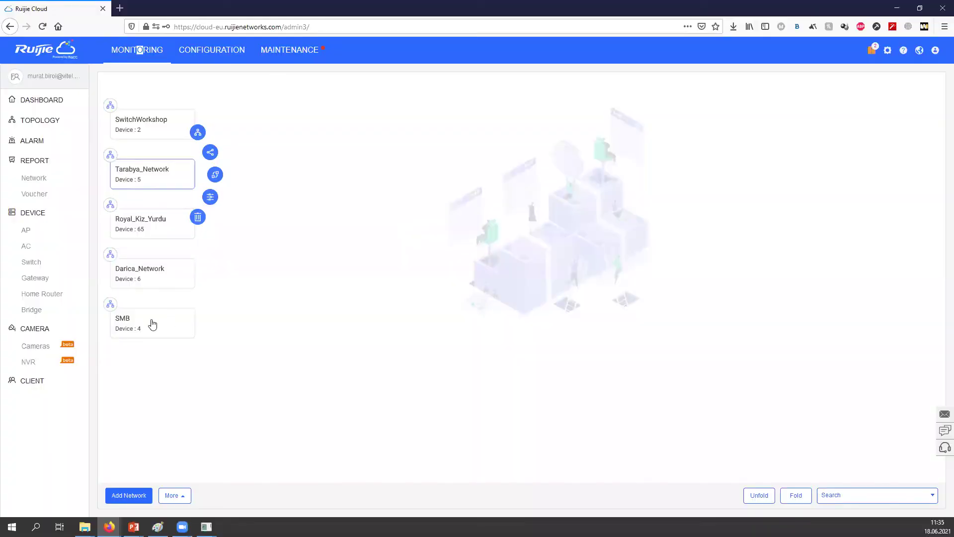
mouse_move(151, 323)
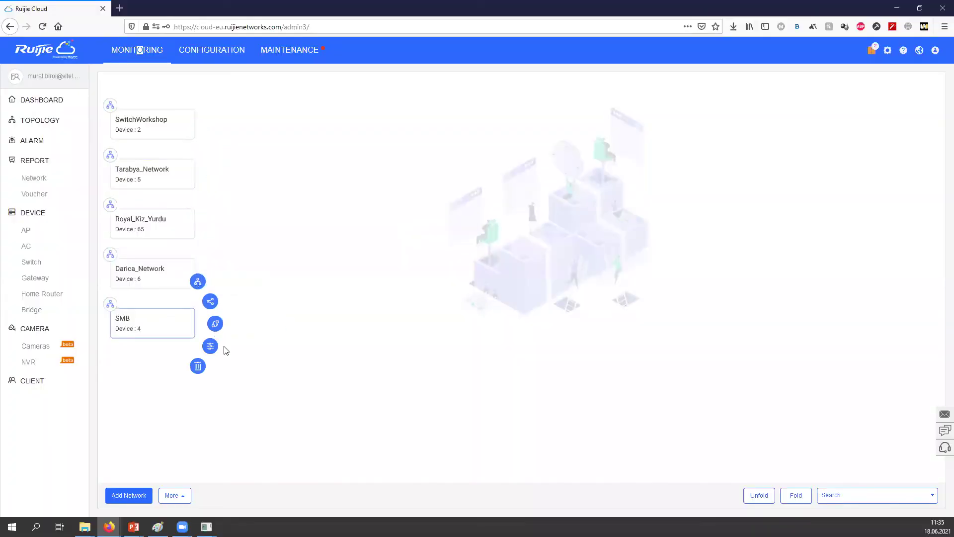
- Bring up SMB's topology with the EG105G gateway, ES205GC-P switch and two access points
left_click(210, 345)
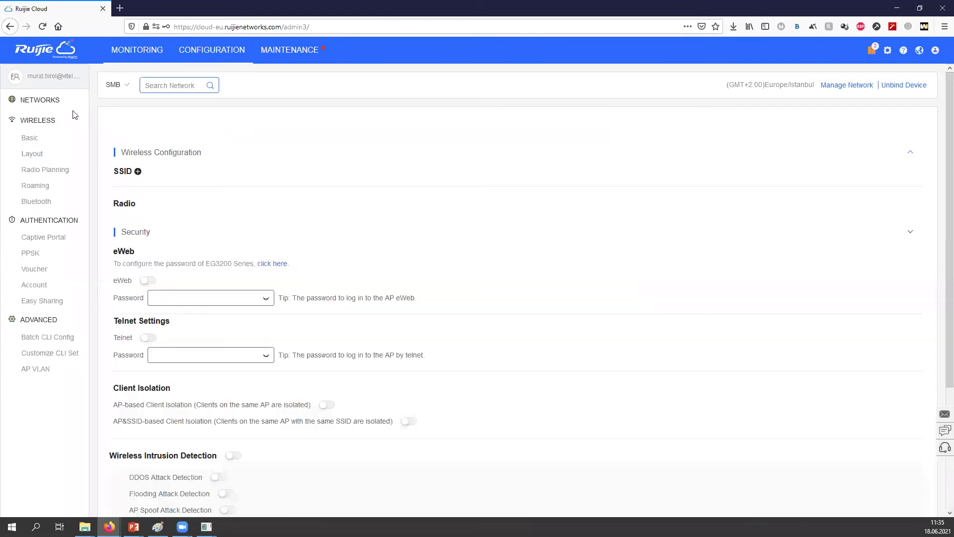
left_click(139, 57)
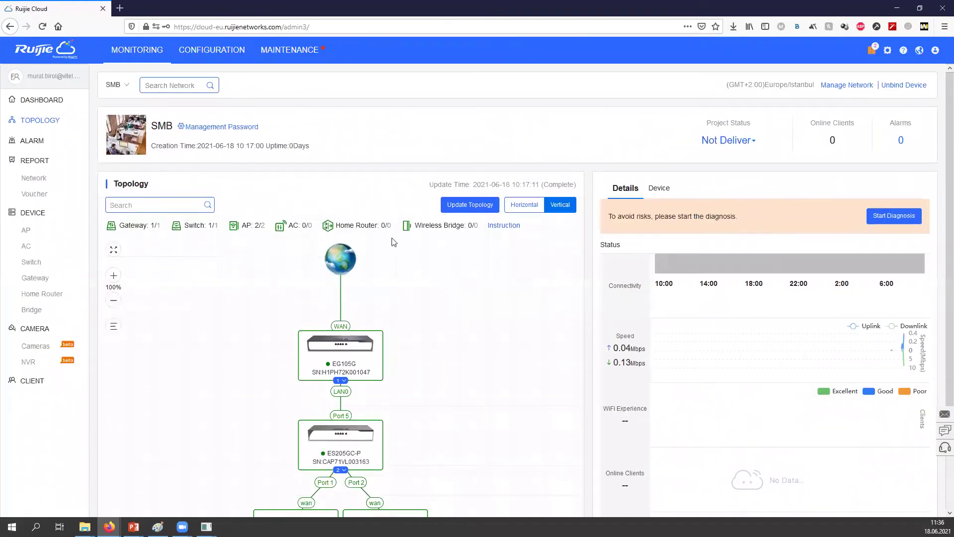
scroll(477, 288, "down", 3)
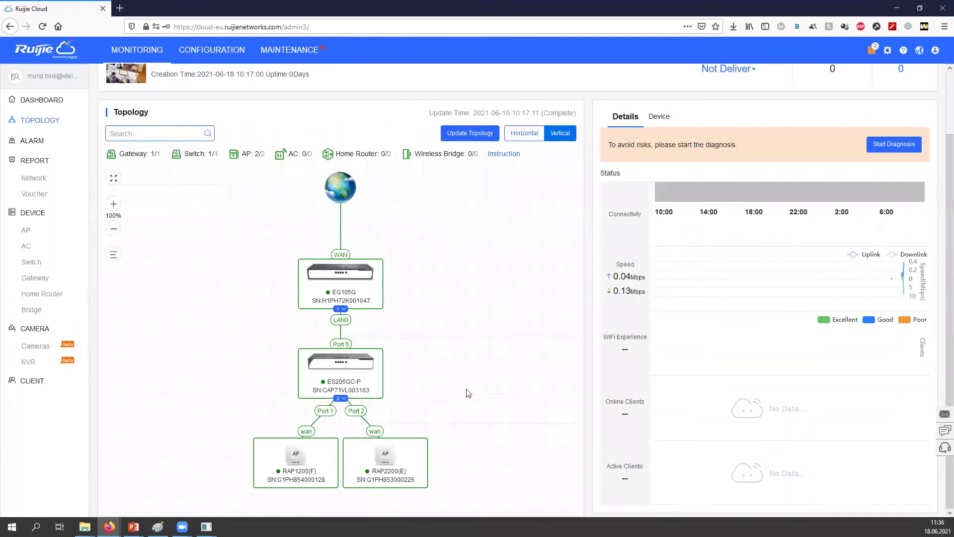
- Inspect the RAP2200(E) access point, then the ES205GC-P switch's port details
left_click(406, 453)
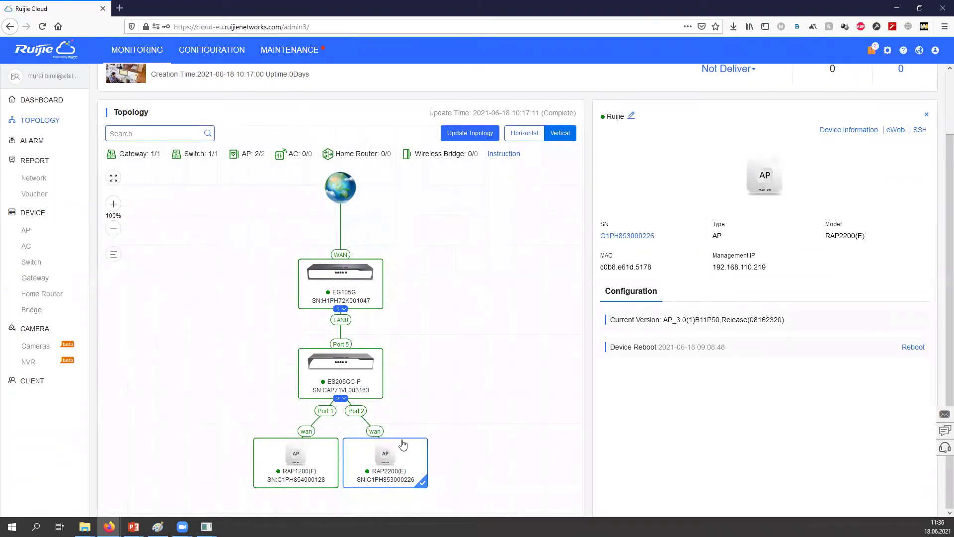
left_click(338, 376)
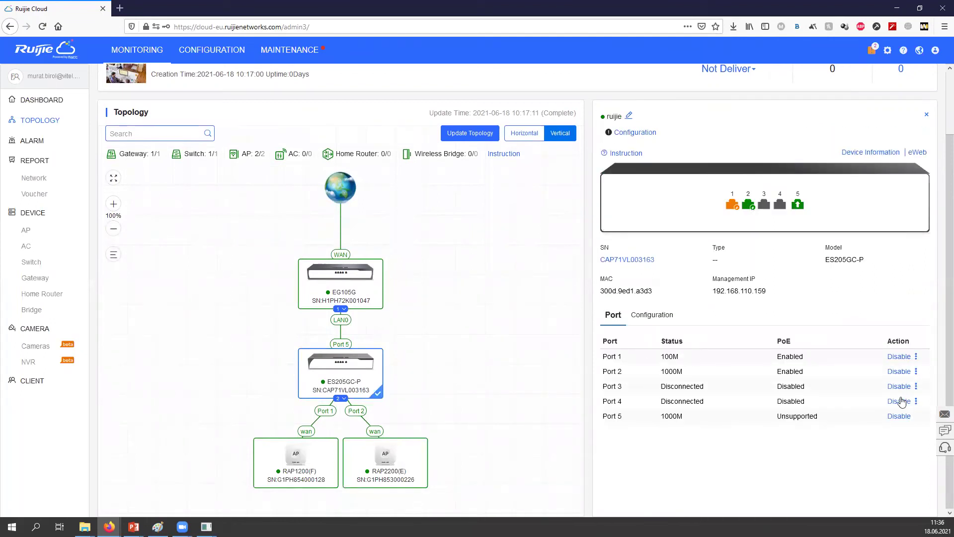
mouse_move(917, 405)
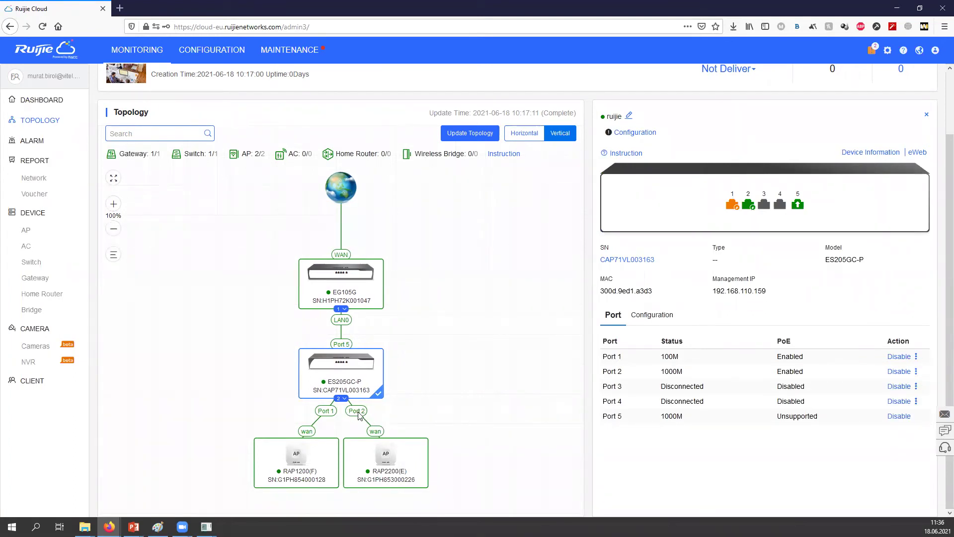
left_click_drag(358, 412, 361, 408)
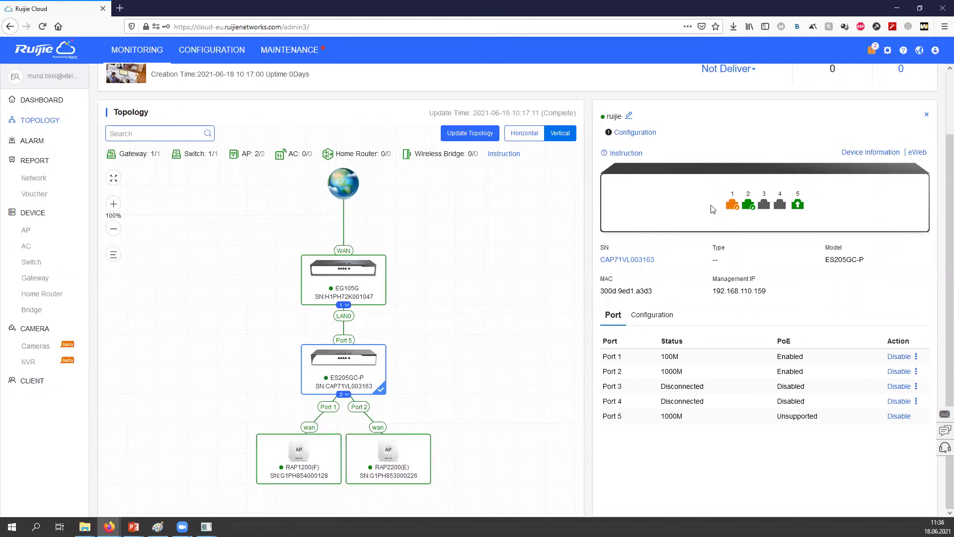
left_click(327, 366)
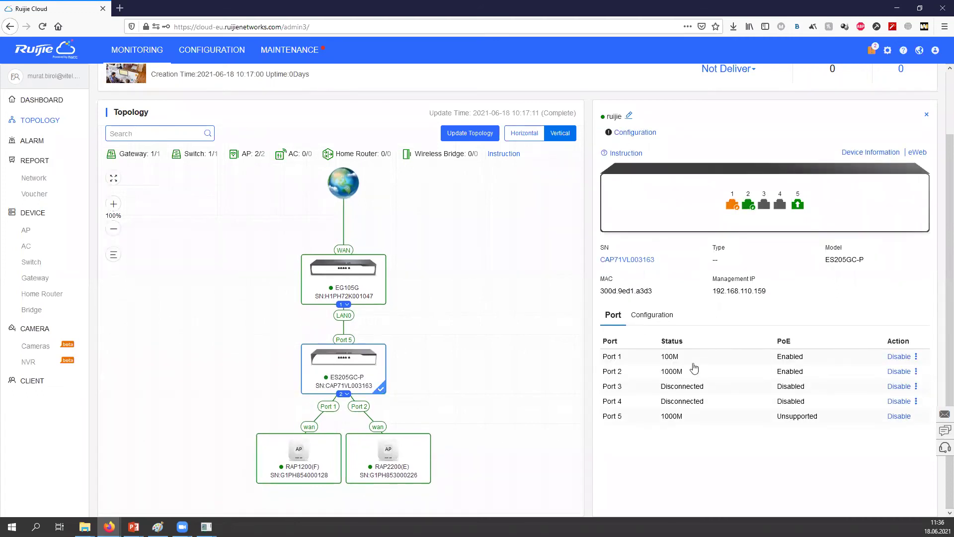
- Restart PoE on Port 2 of the ES205GC-P switch
mouse_move(916, 373)
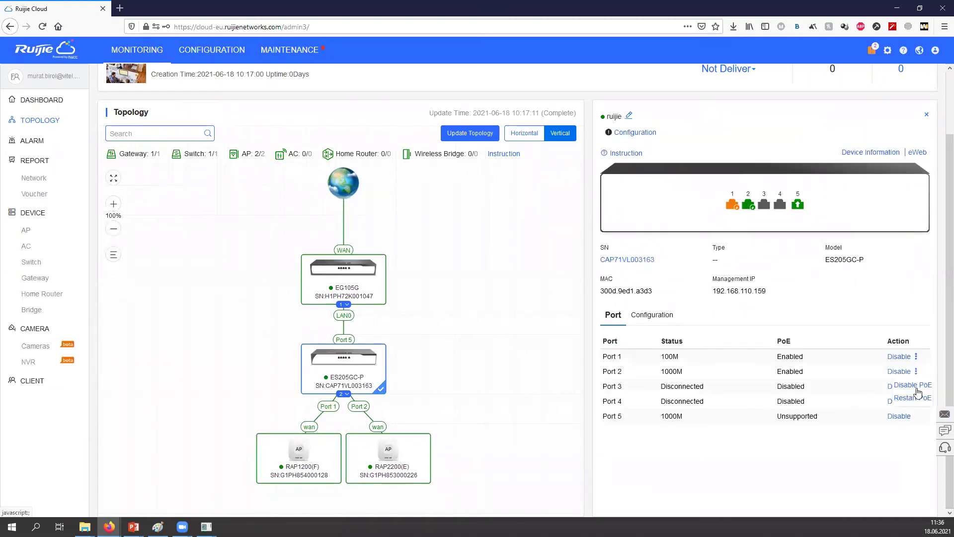
left_click(917, 398)
left_click(208, 51)
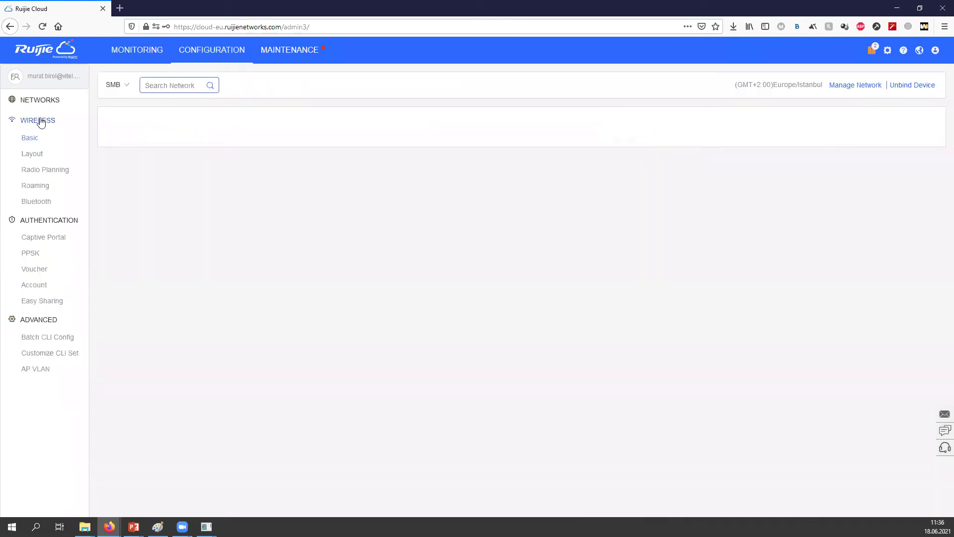
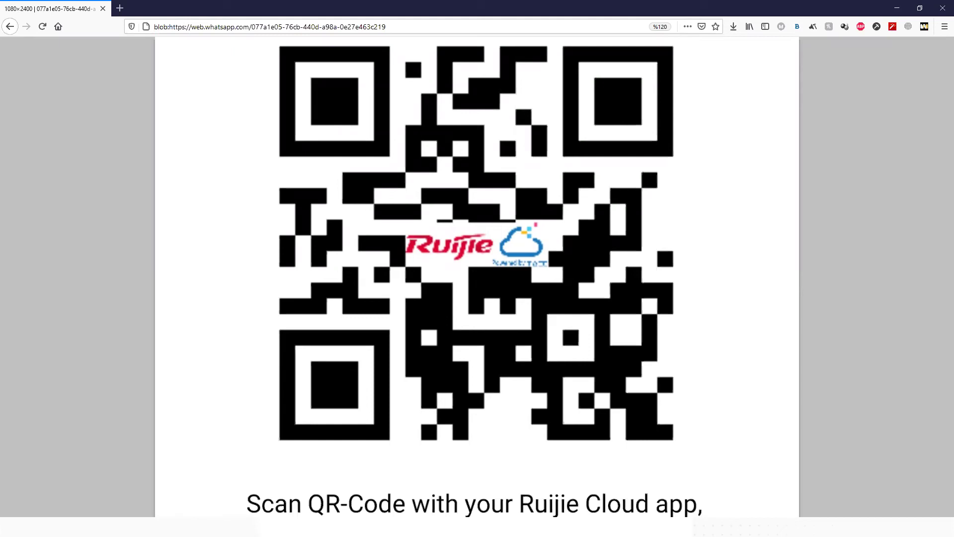
- Switch to the Ruijie Cloud console and open the Monitoring > Report > Voucher page
key("ctrl+w")
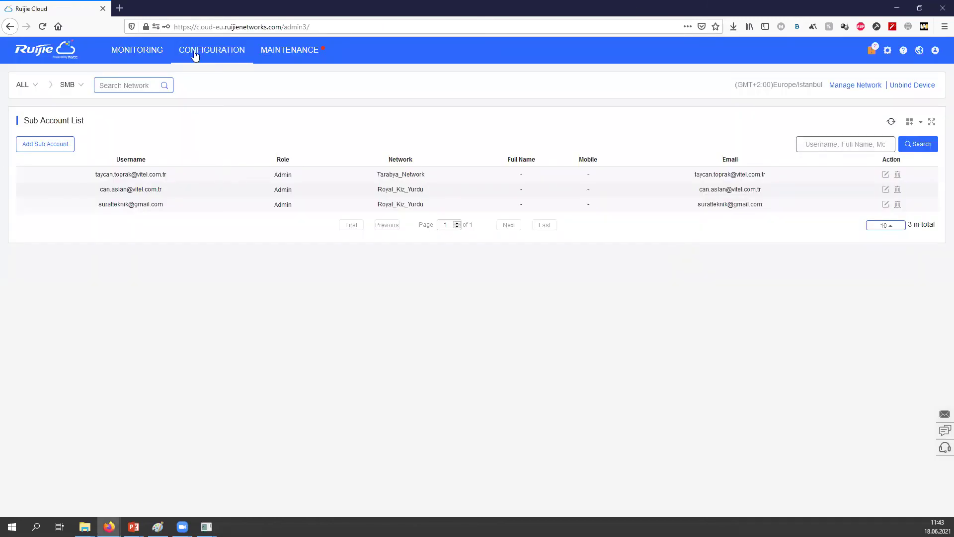
mouse_move(150, 58)
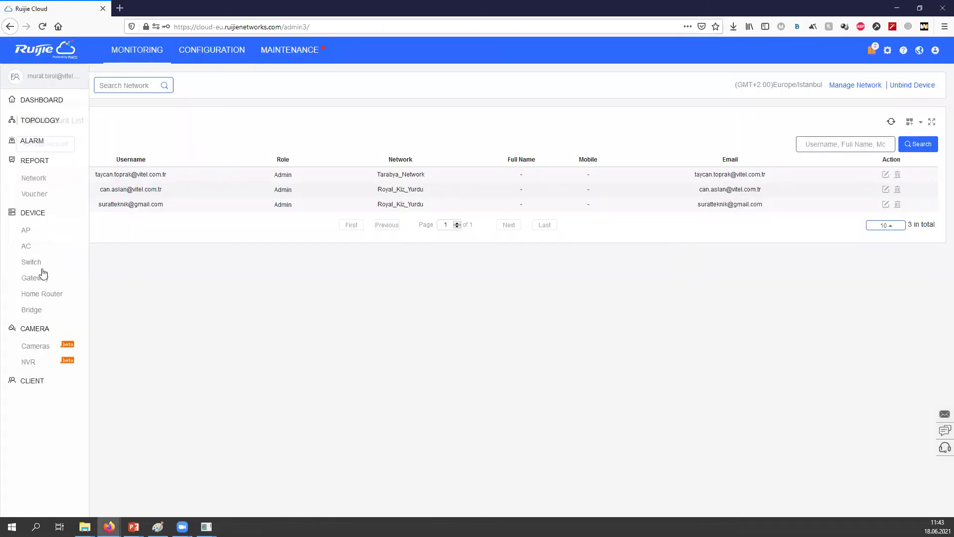
left_click(37, 197)
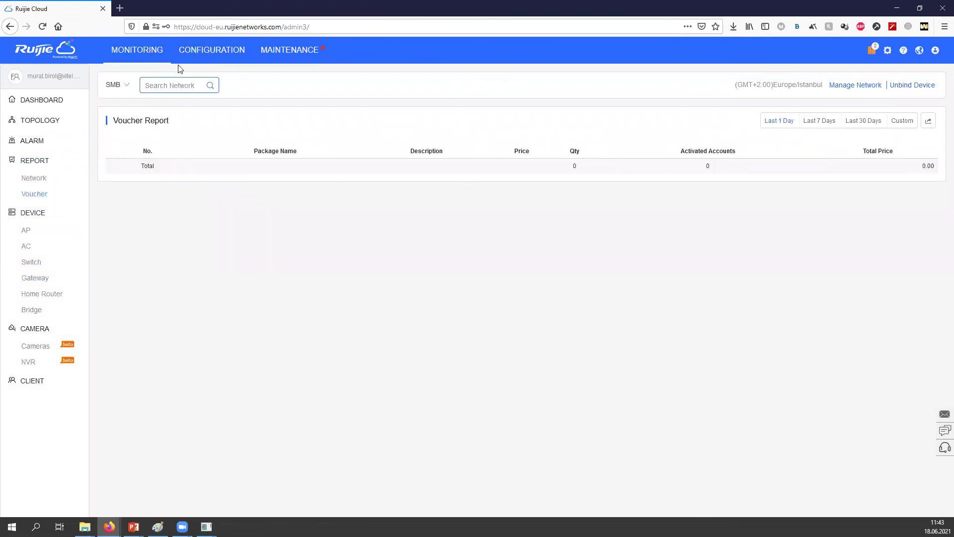
- Open the SMB network's Configuration > Authentication > Voucher page and expand the More dropdown
mouse_move(191, 55)
left_click(36, 270)
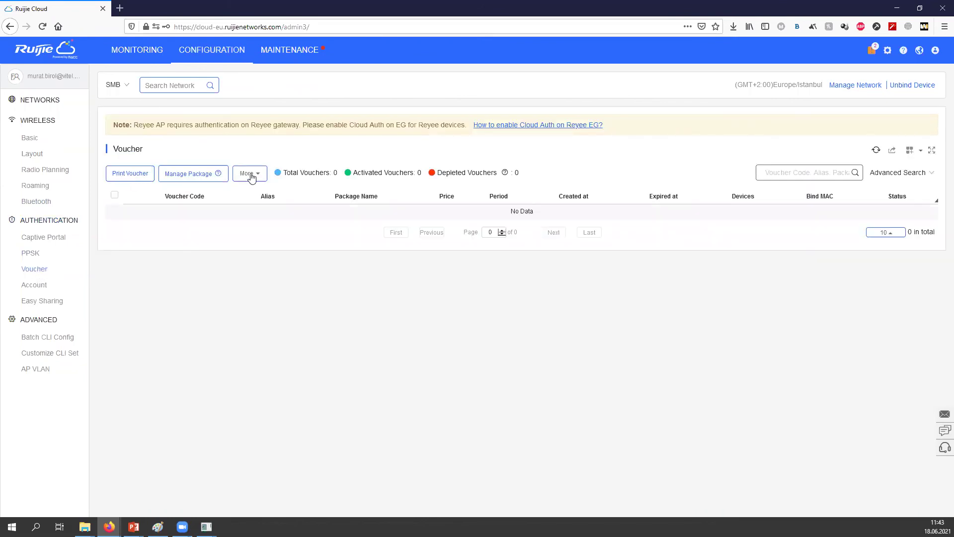
left_click(249, 174)
- Add a new voucher package named 1gec-1kisi with description 'alt-seviye-bağlanti'
left_click(189, 173)
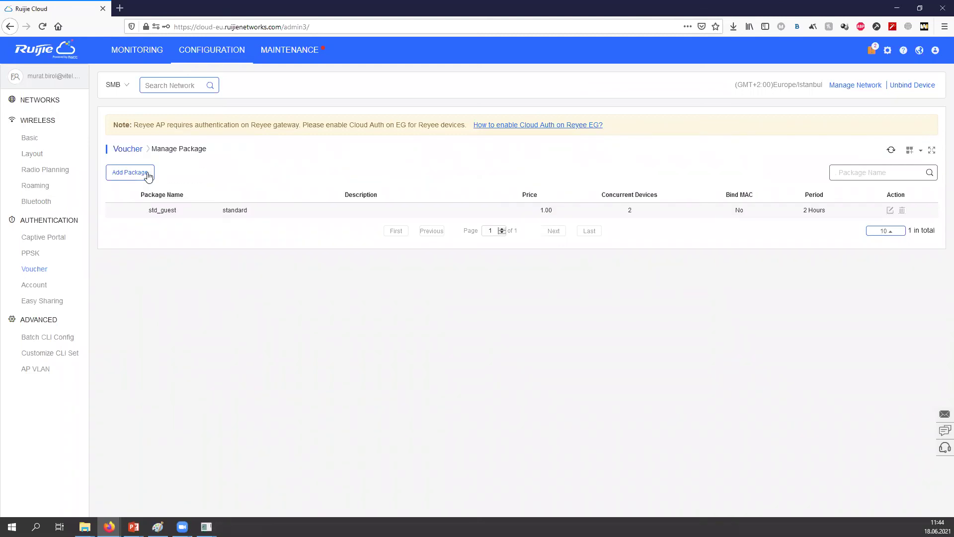
left_click(148, 175)
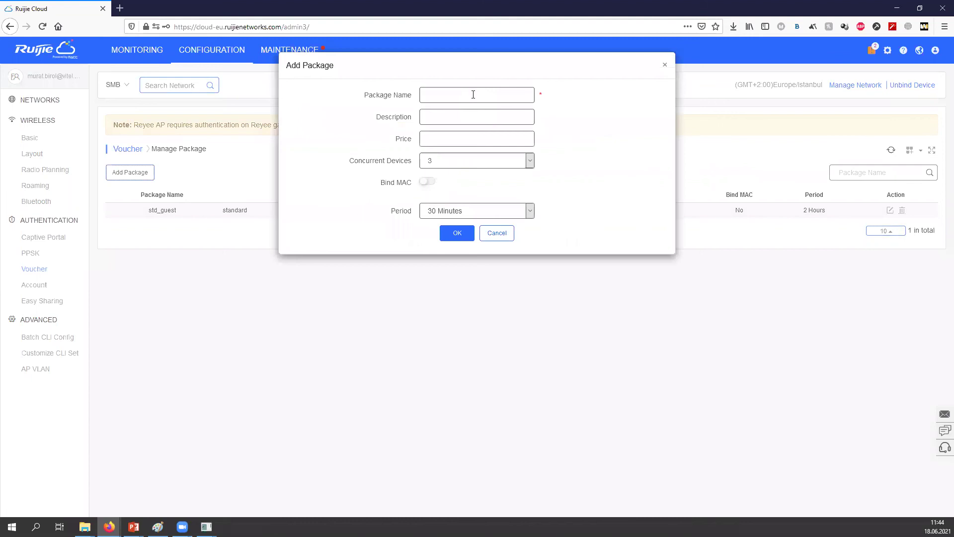
left_click(473, 94)
type("1gece")
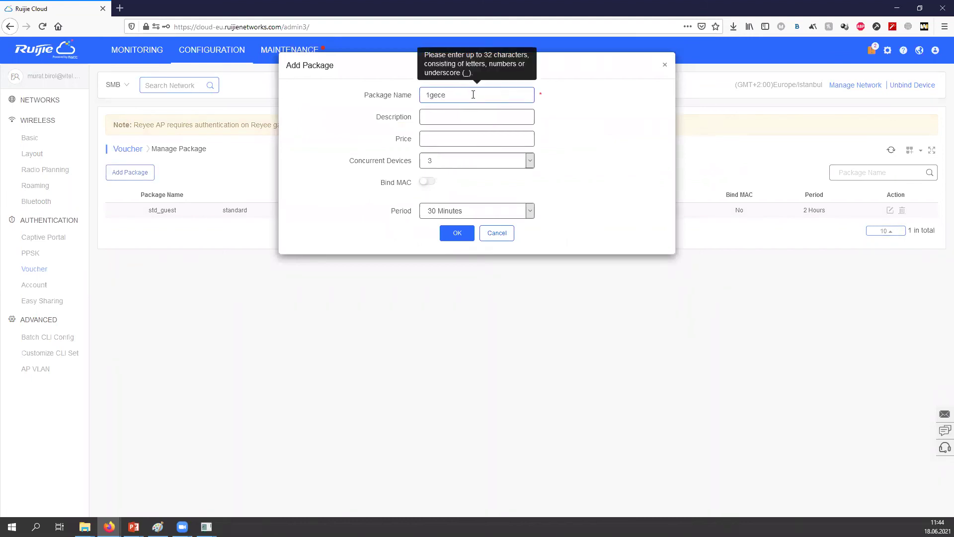
key("Tab")
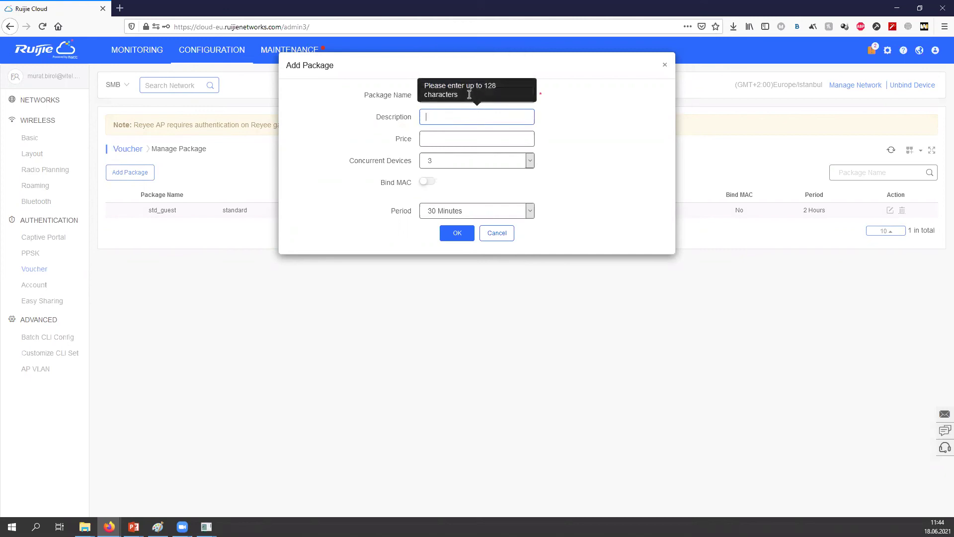
left_click(469, 94)
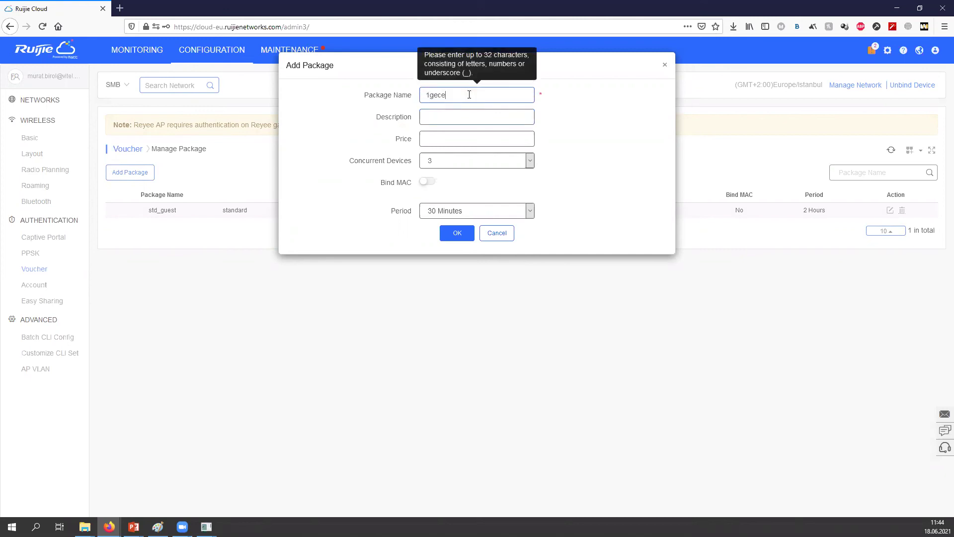
type("-1kisi")
left_click(467, 134)
left_click(485, 114)
type("a")
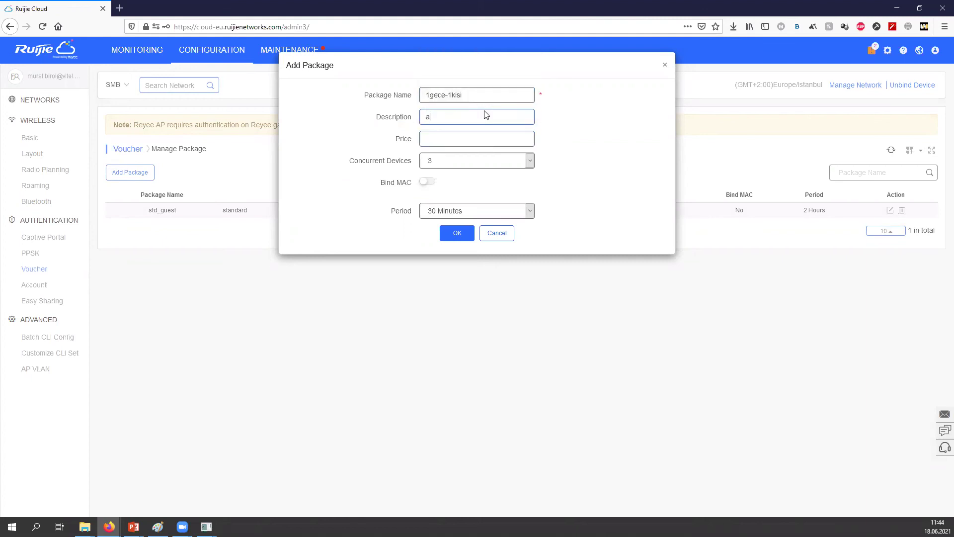
type("lt-seviye-bağlanti")
- Set price 2, 1 concurrent device, MAC binding off and 1 Day validity; save as 1gece_1kisi
left_click(475, 138)
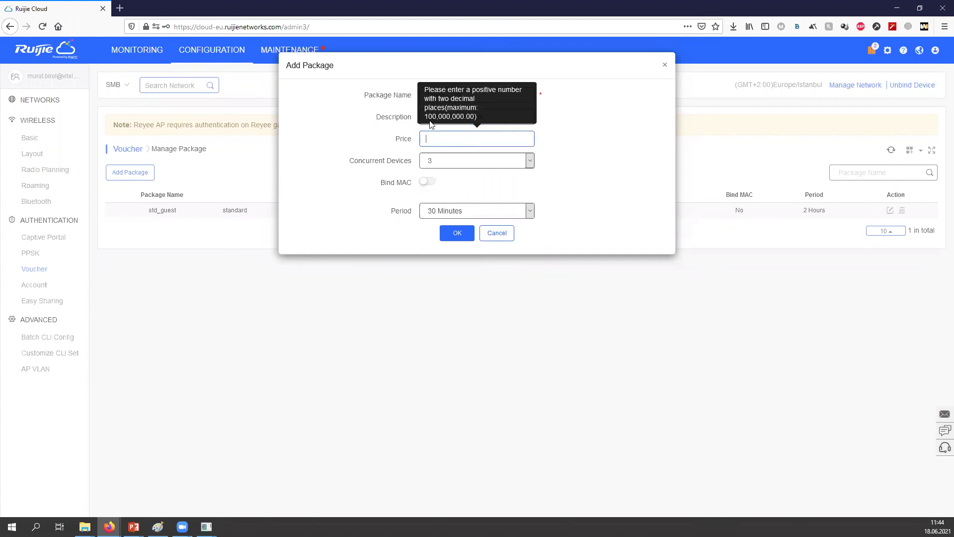
type("2")
left_click(469, 164)
left_click(467, 186)
left_click(431, 183)
left_click(428, 182)
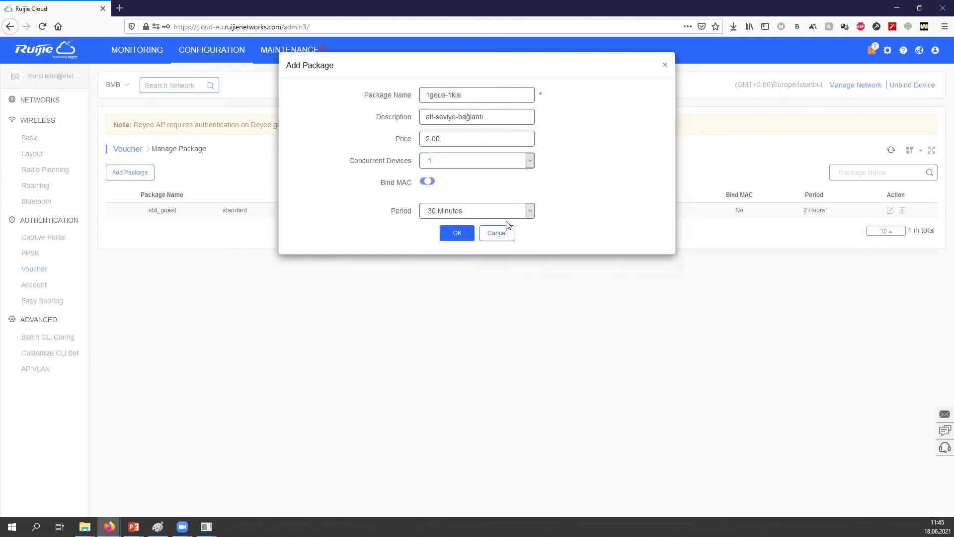
left_click(430, 183)
left_click(471, 212)
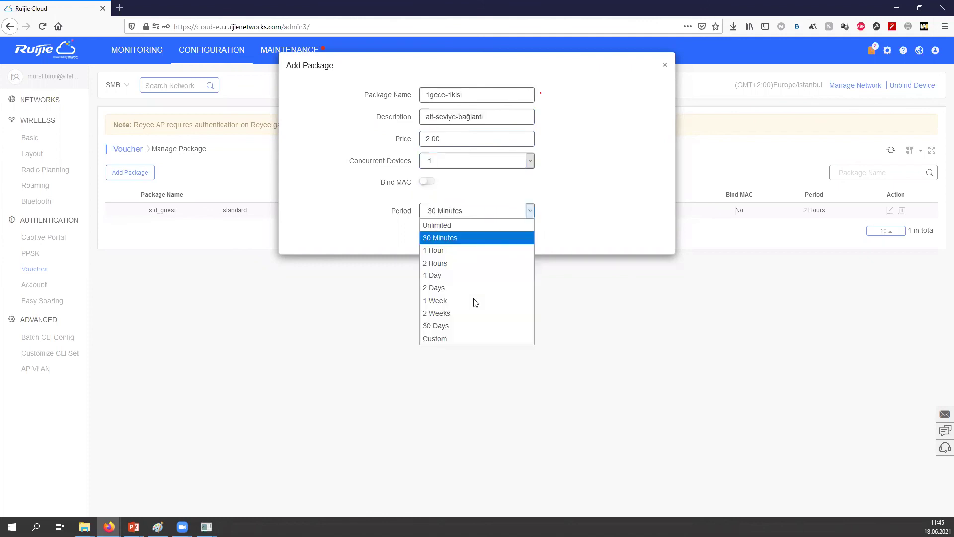
left_click(449, 238)
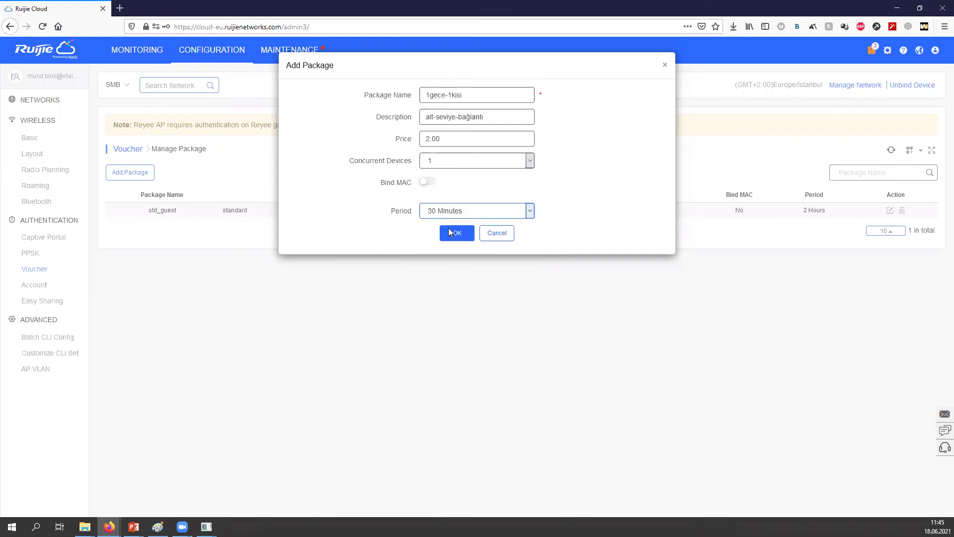
left_click(454, 233)
left_click(447, 95)
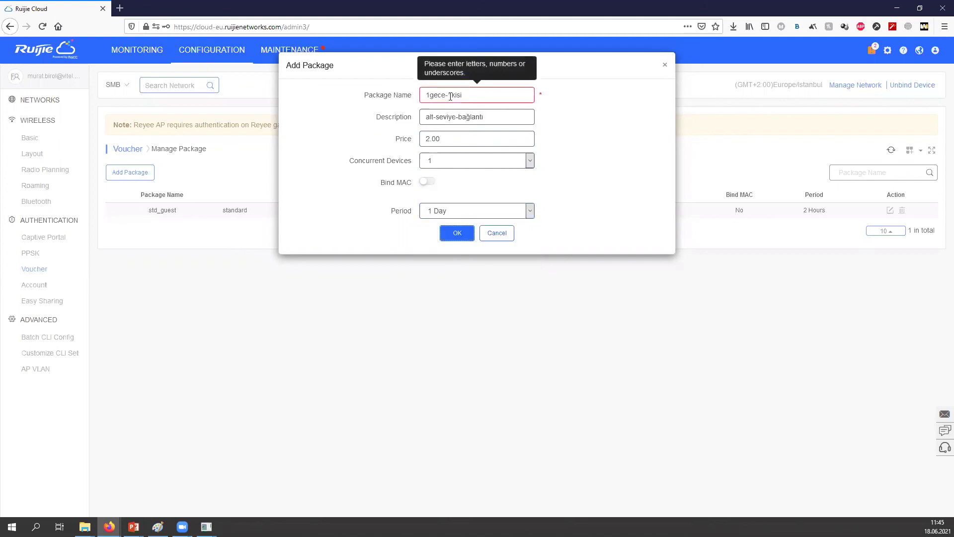
left_click(535, 115)
left_click(454, 232)
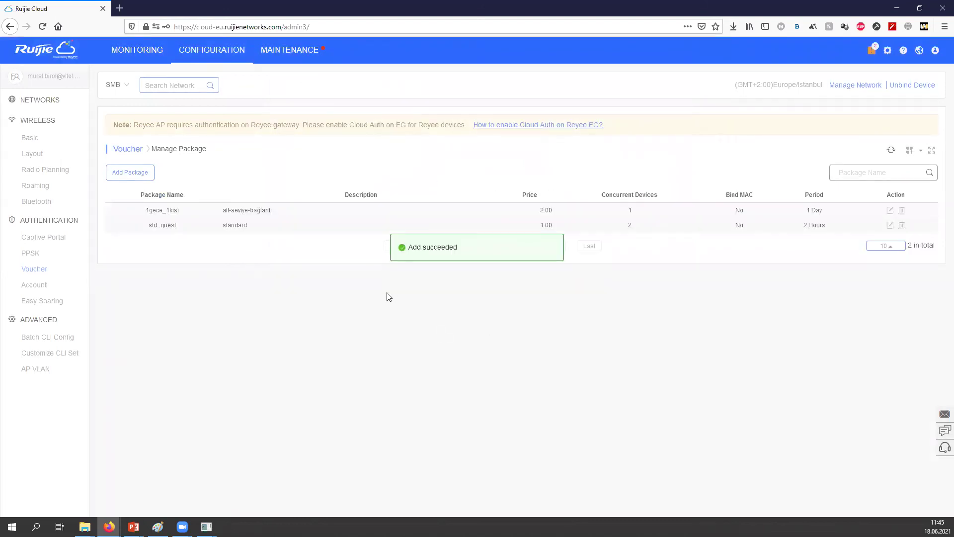
- Open the SMB network list, then switch to the mirrored phone showing the SMB CCTV page
left_click(117, 87)
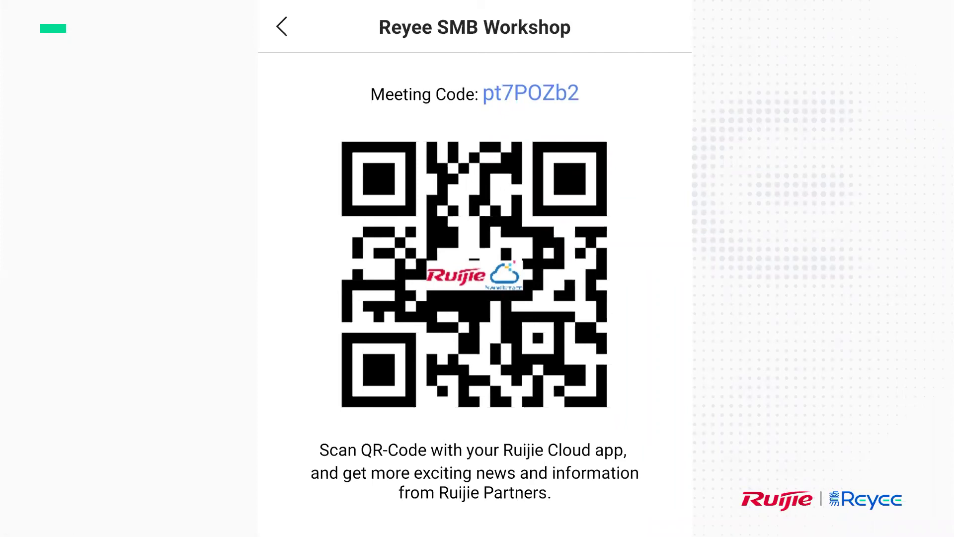
key("alt+Tab")
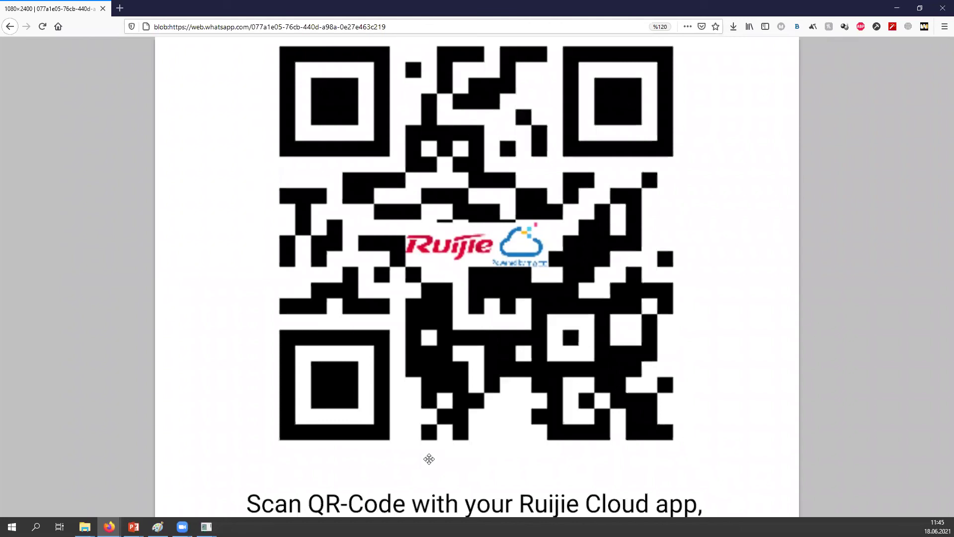
key("alt+Tab")
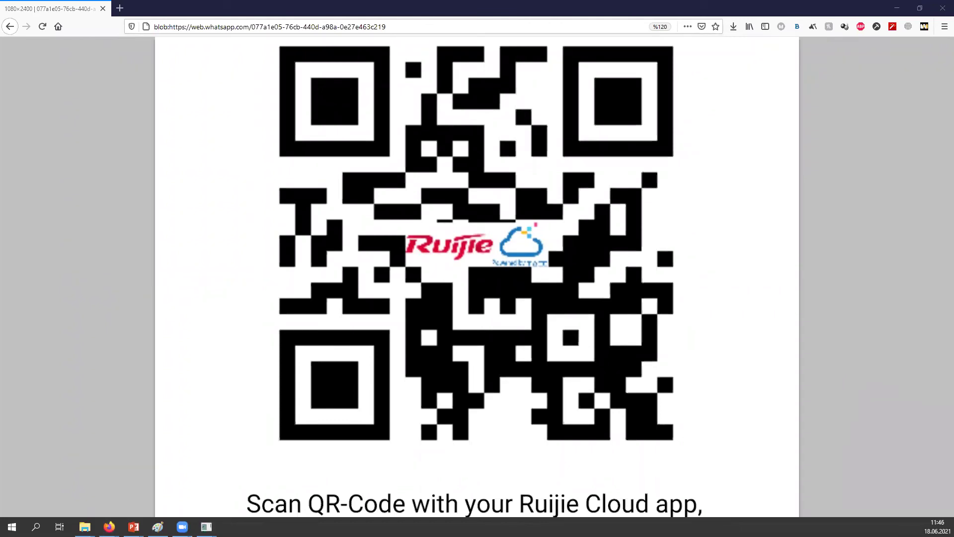
key("alt+Tab")
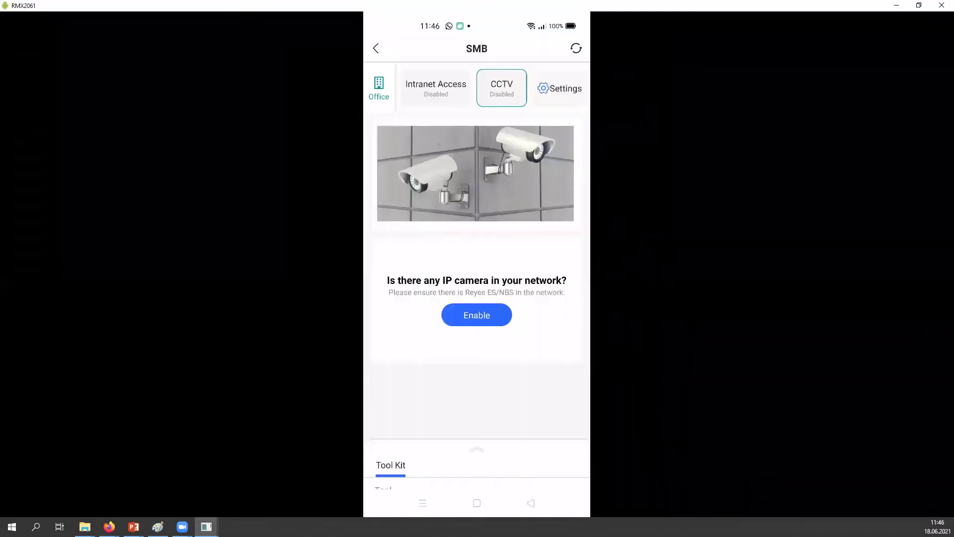
- In the phone app, go back to Projects, view the My page, then return to Projects
left_click(376, 48)
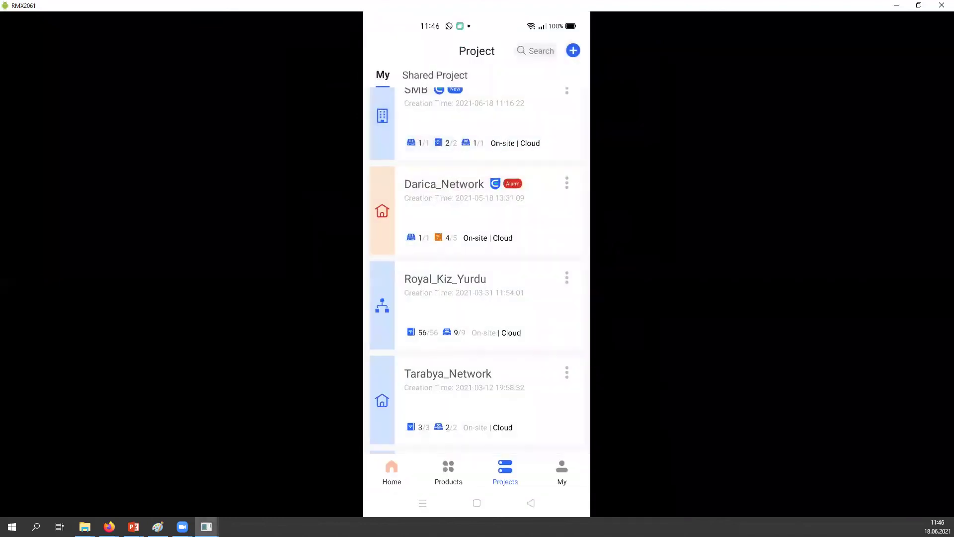
left_click(562, 472)
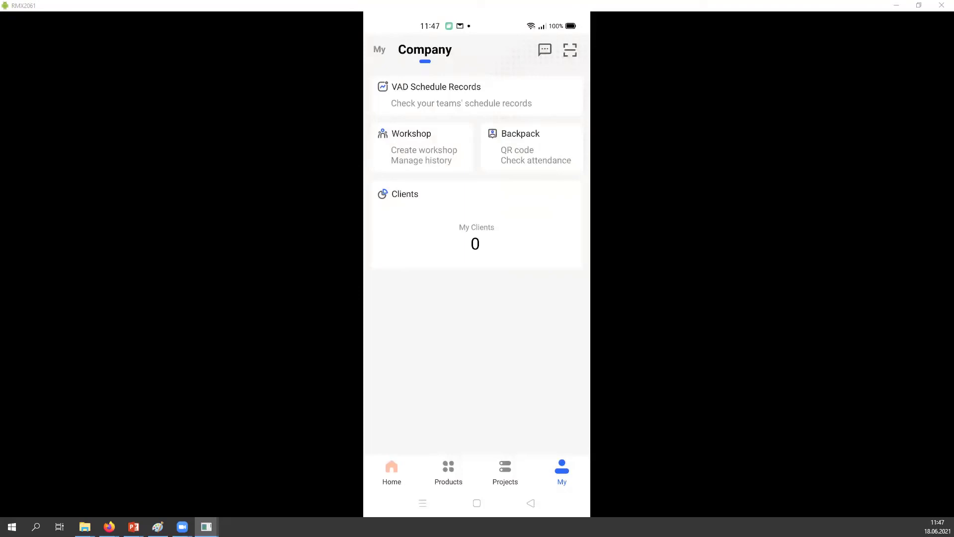
left_click(505, 472)
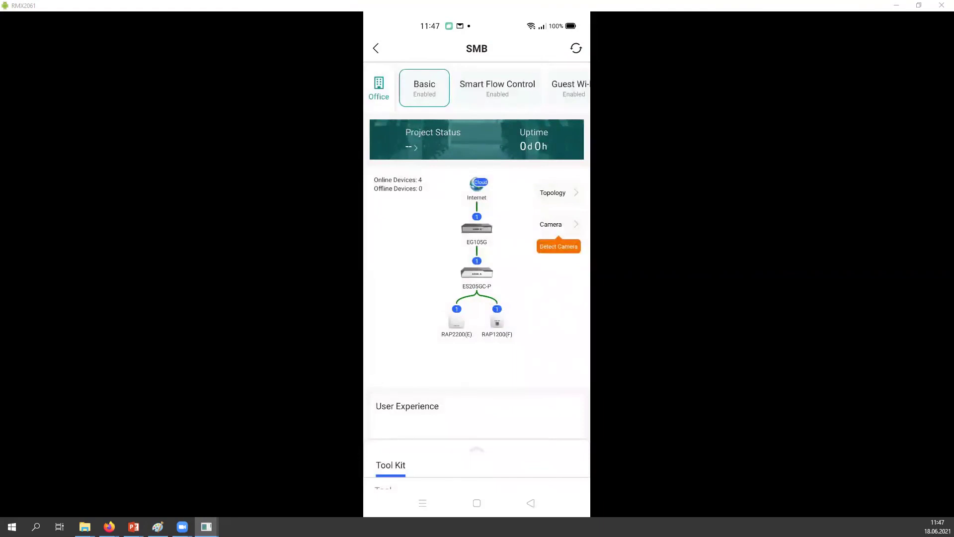
- Start Roaming Optimization from the Tool Kit and choose the Office scenario
scroll(476, 298, "down", 5)
scroll(476, 299, "down", 5)
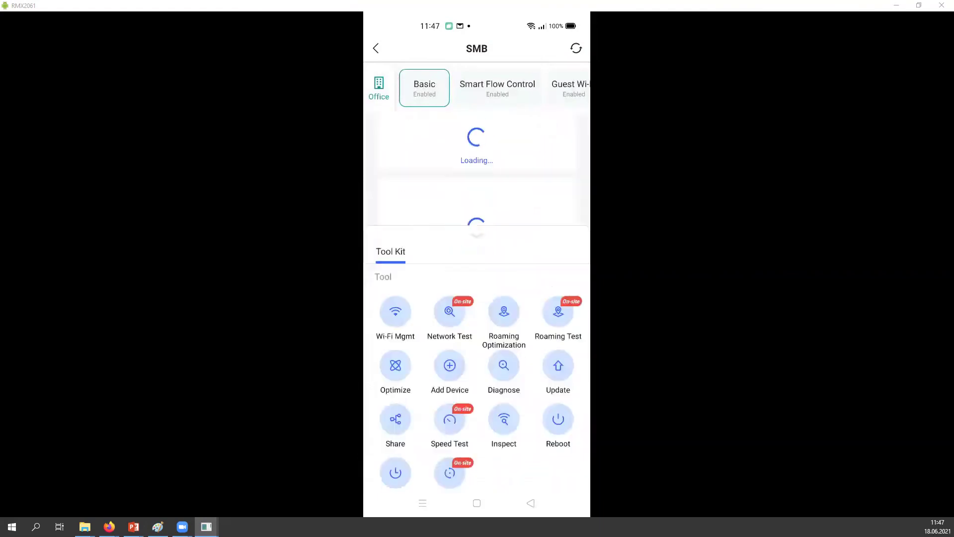
left_click(504, 196)
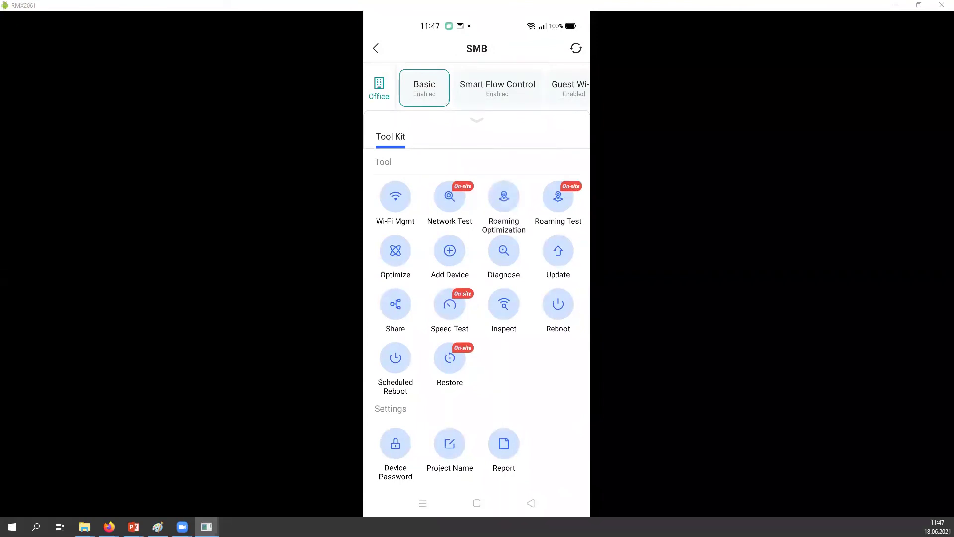
left_click(504, 196)
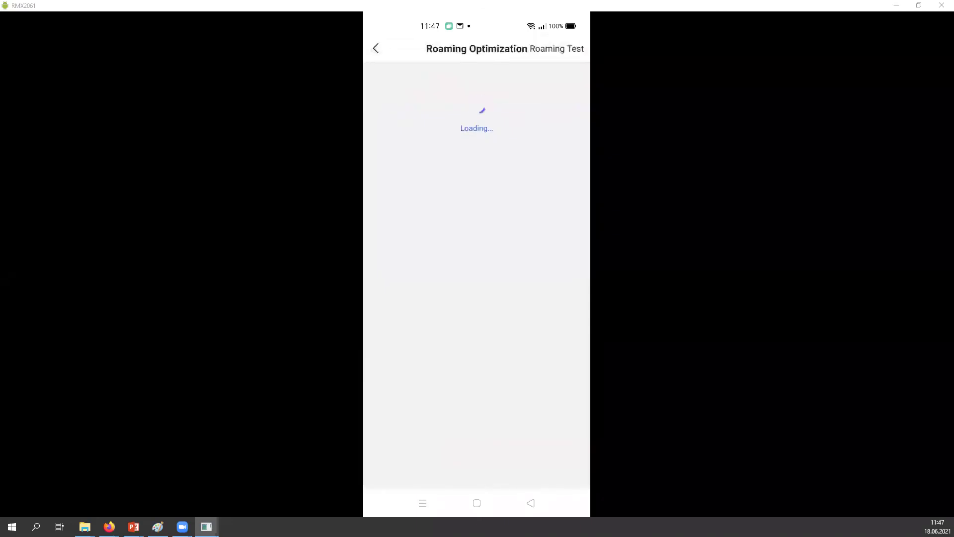
left_click(477, 369)
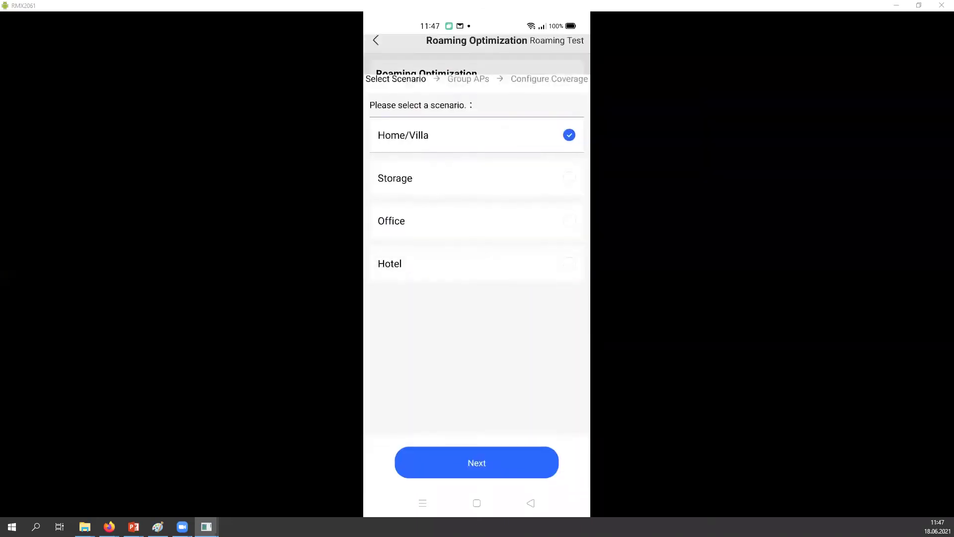
left_click(447, 218)
left_click(477, 461)
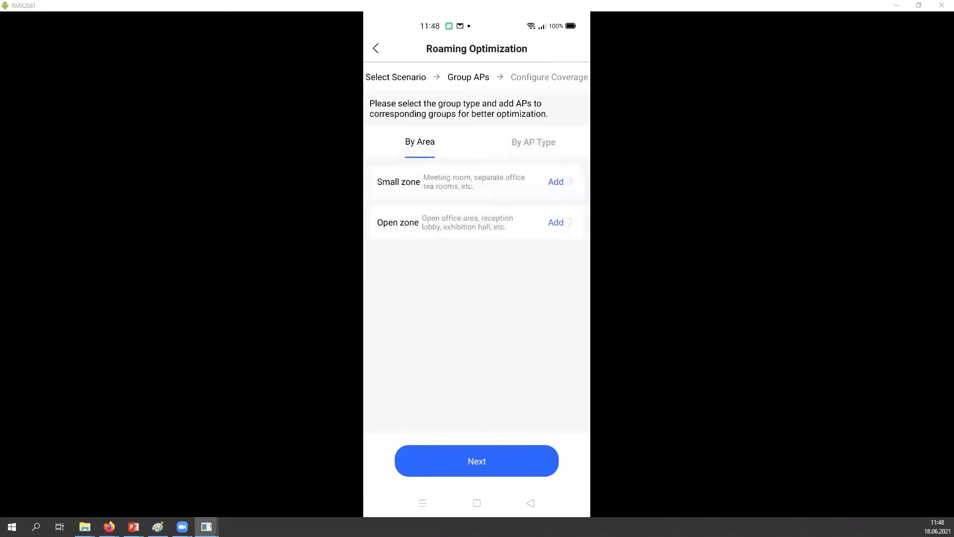
- Group both access points, RAP2200(E) and RAP1200(F), into the Small zone, leaving Open empty
left_click(534, 141)
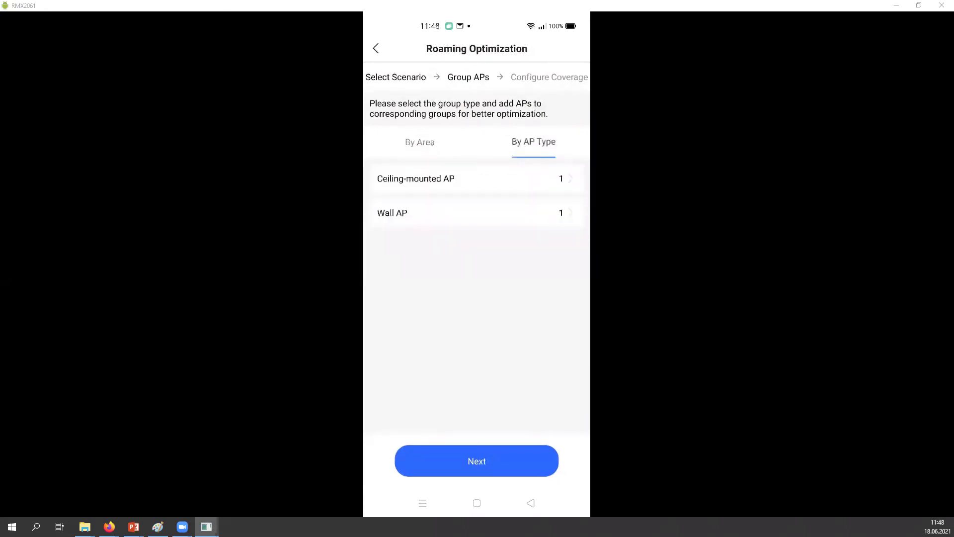
left_click(420, 142)
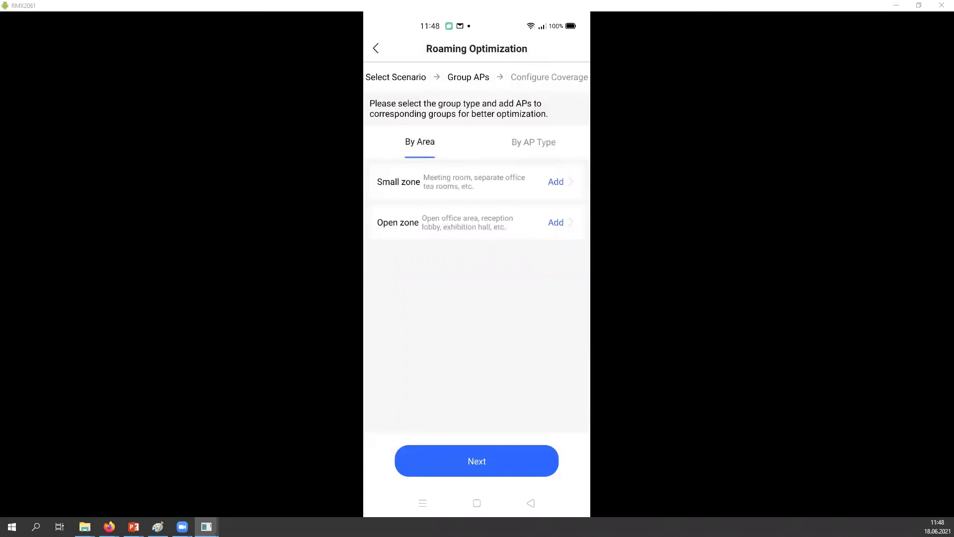
left_click(556, 182)
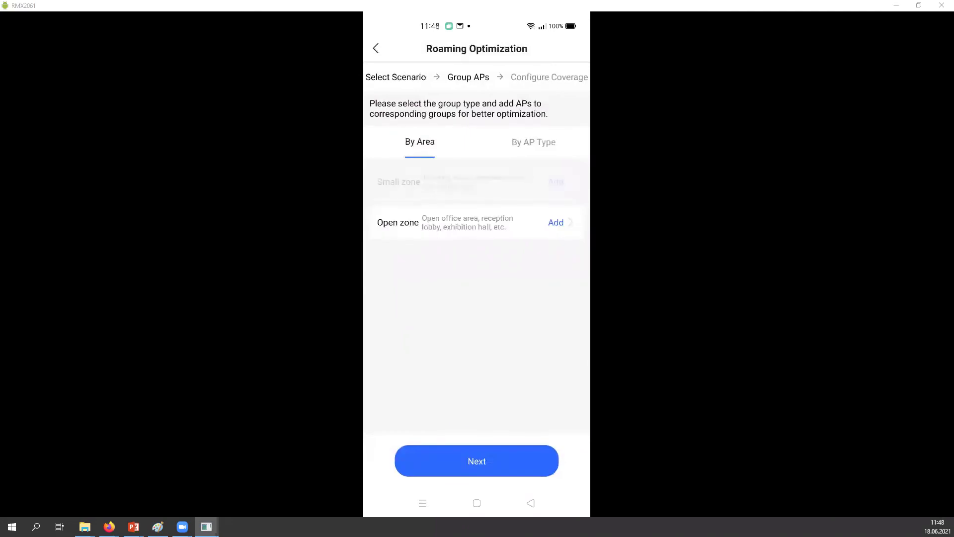
left_click(556, 222)
left_click(556, 182)
left_click(376, 317)
left_click(376, 356)
left_click(572, 252)
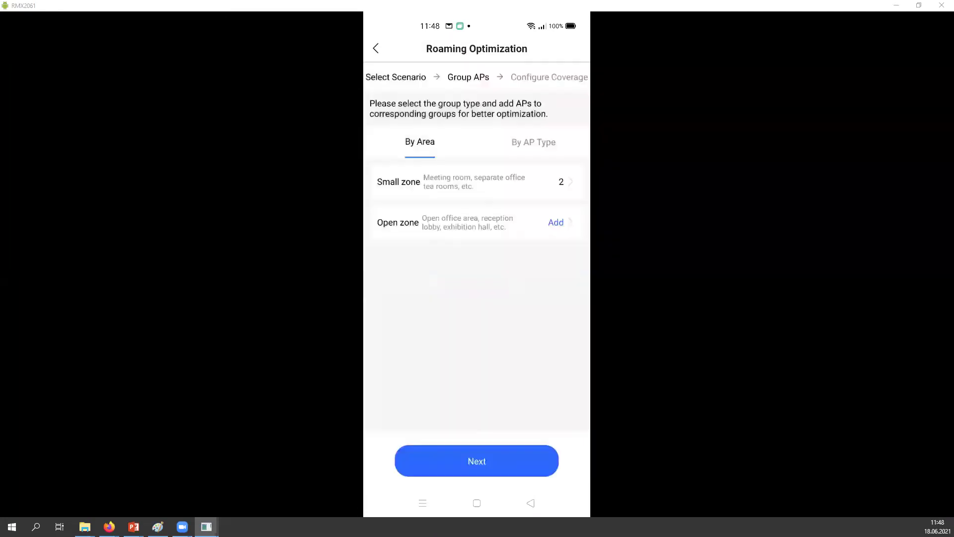
left_click(556, 222)
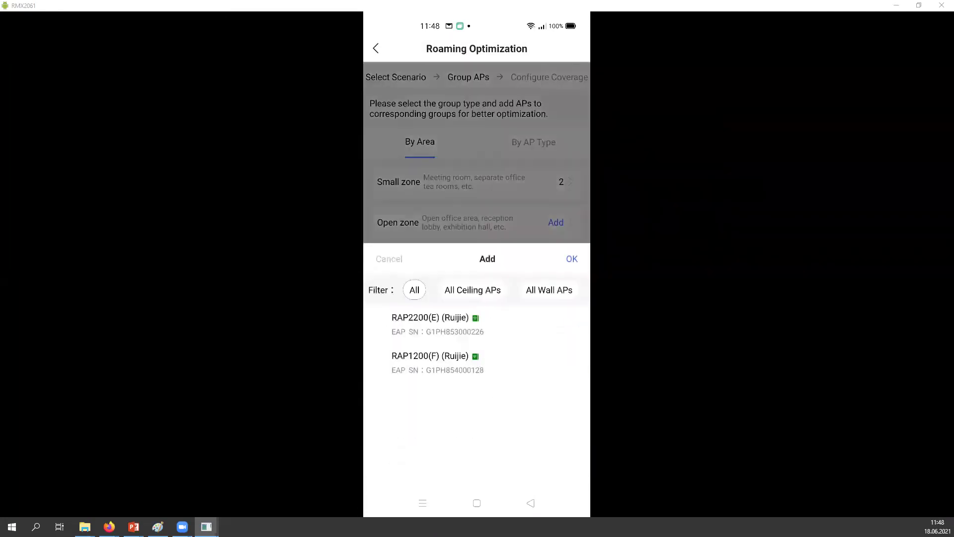
left_click(389, 252)
left_click(476, 460)
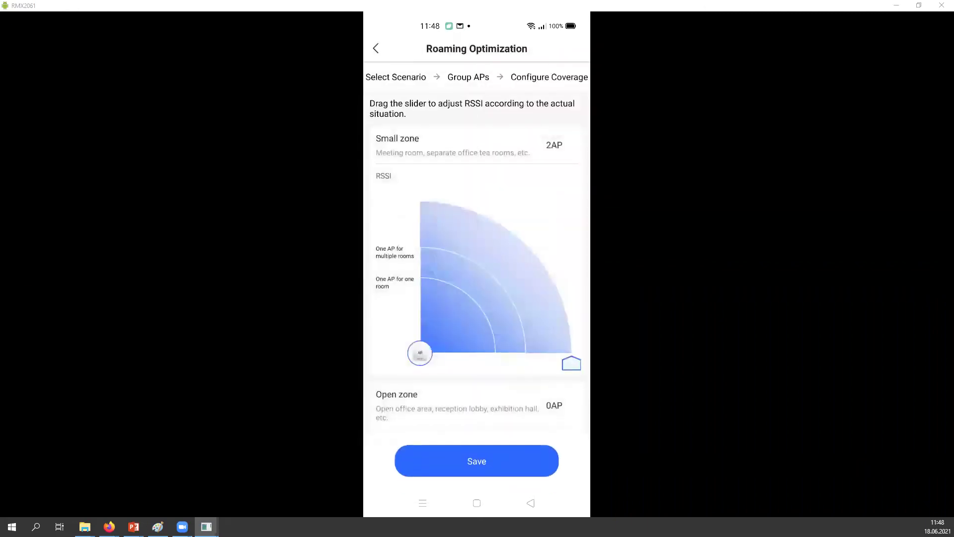
- Set the Small zone coverage slider to maximum and save to start roaming optimization
left_click_drag(572, 363, 526, 363)
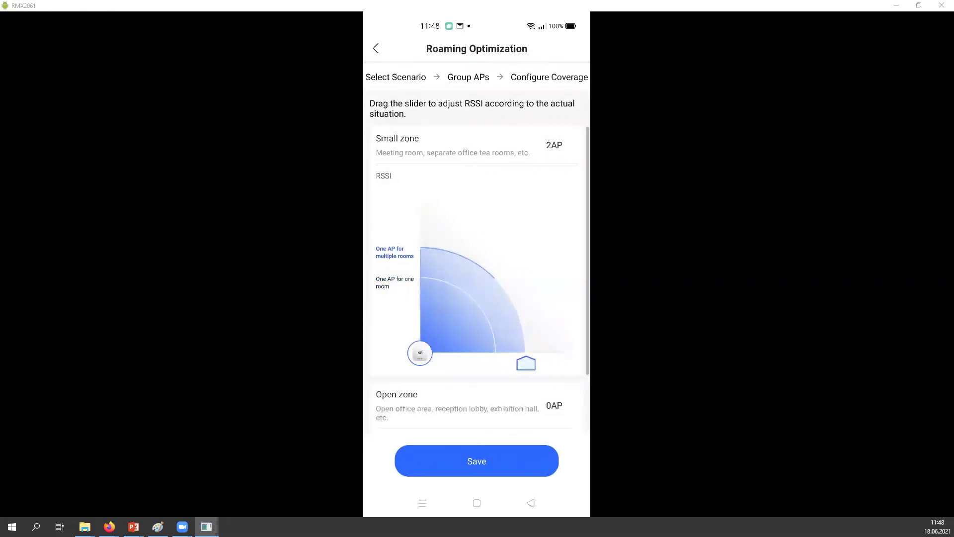
left_click_drag(527, 363, 571, 363)
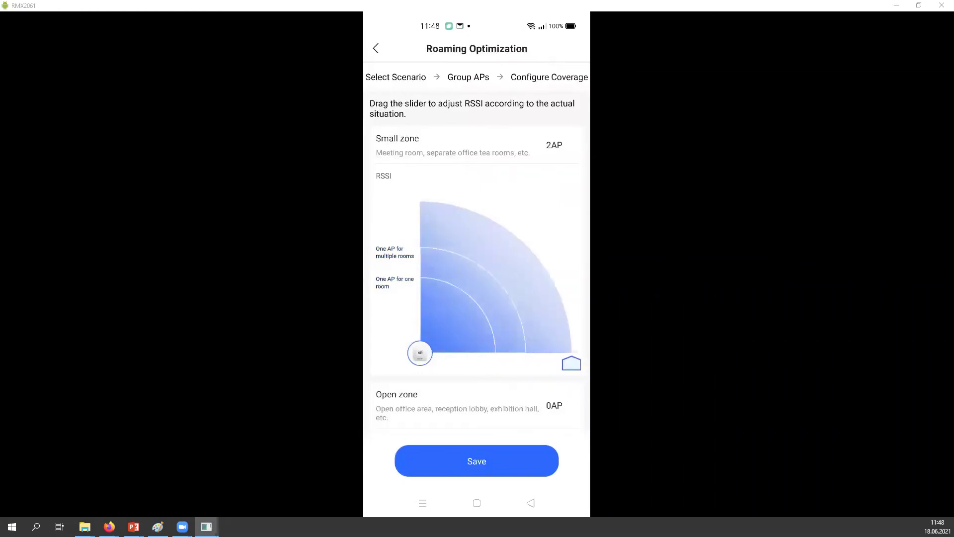
scroll(477, 273, "down", 2)
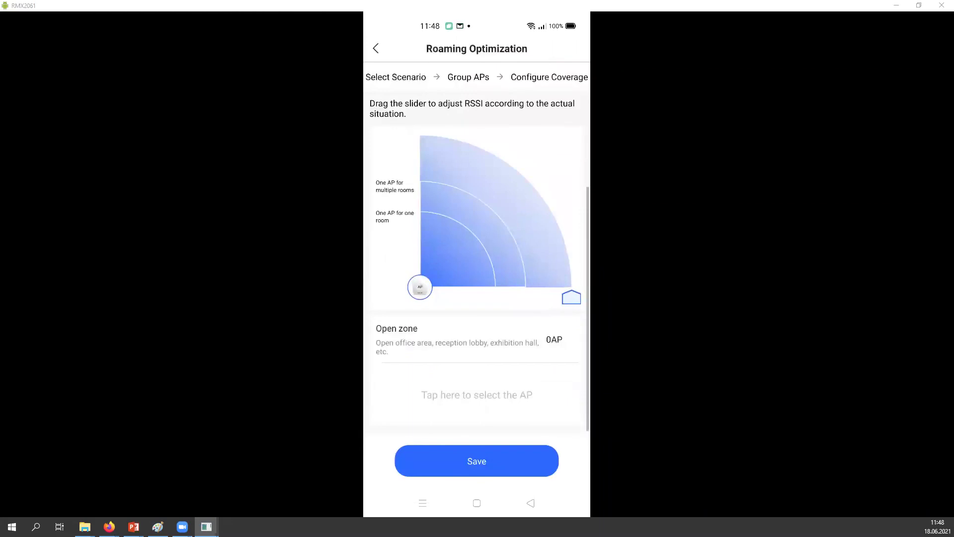
scroll(477, 273, "up", 2)
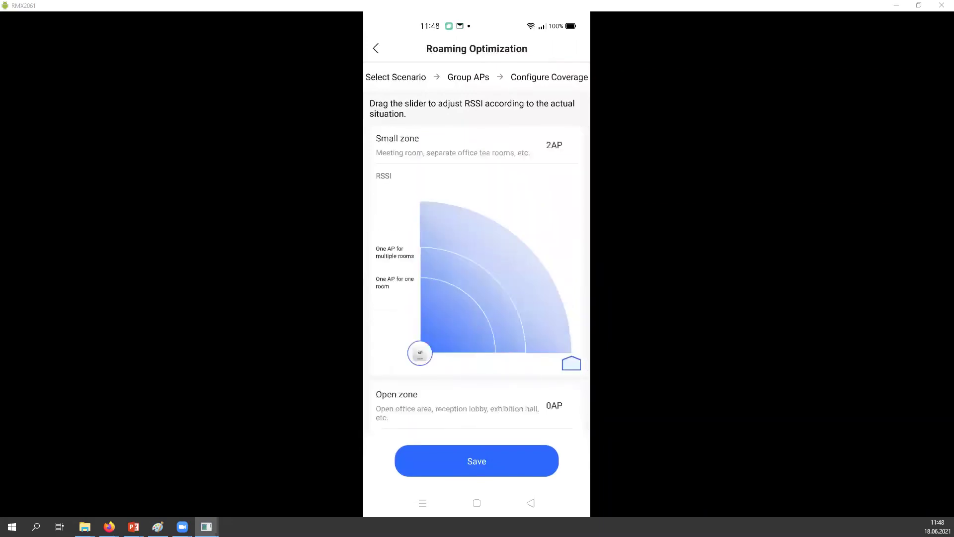
left_click(477, 461)
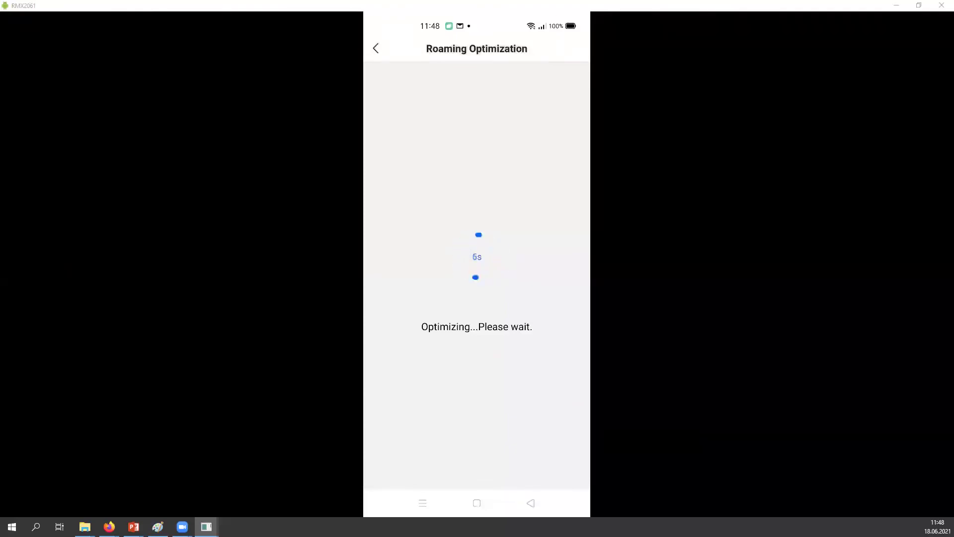
key("alt+Tab")
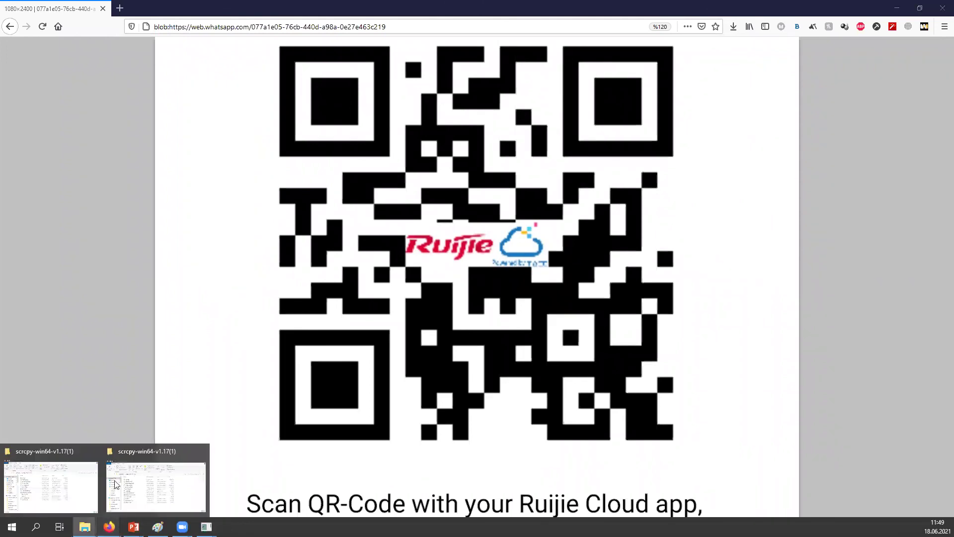
- In the web console's Radio Planning, set the country to Turkey(TR) and save
left_click(161, 485)
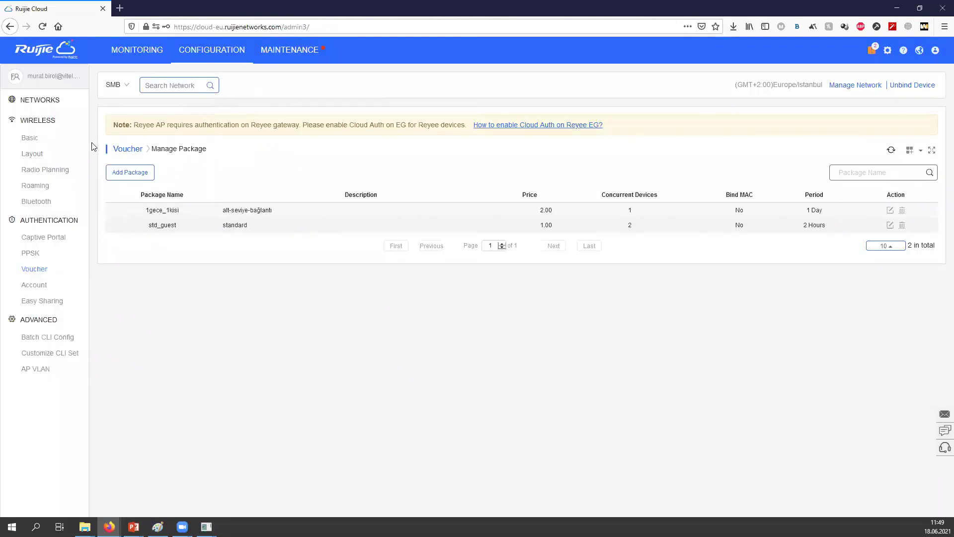
left_click(49, 170)
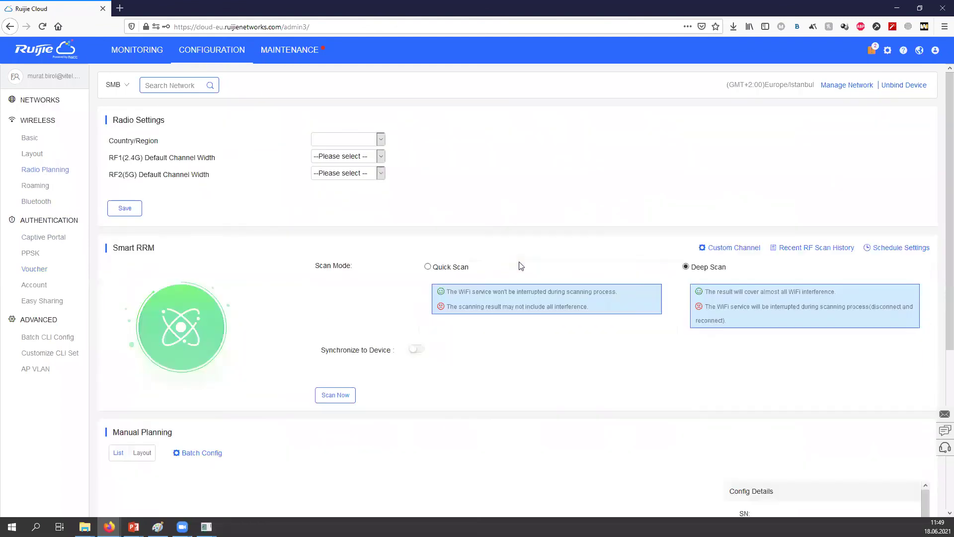
left_click(353, 140)
scroll(355, 298, "down", 12)
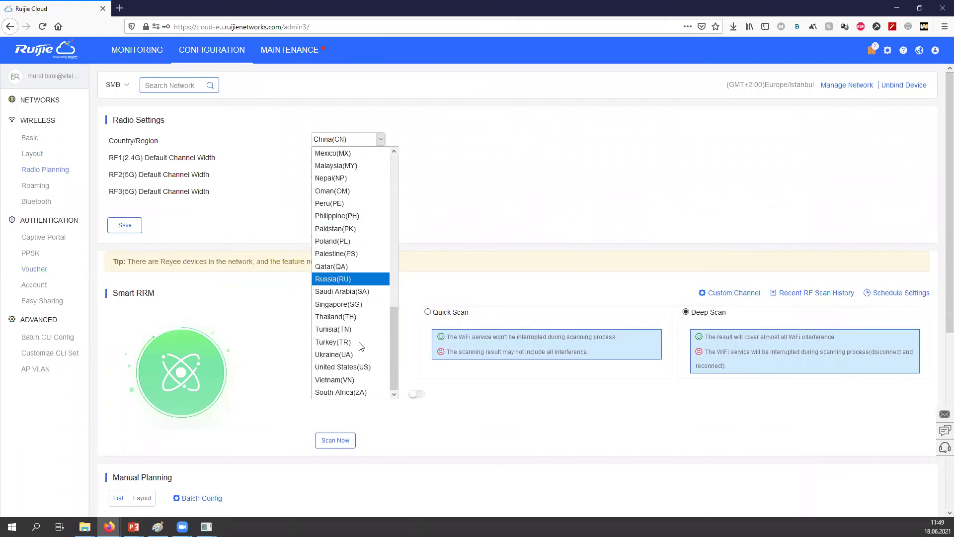
key("Return")
left_click(126, 226)
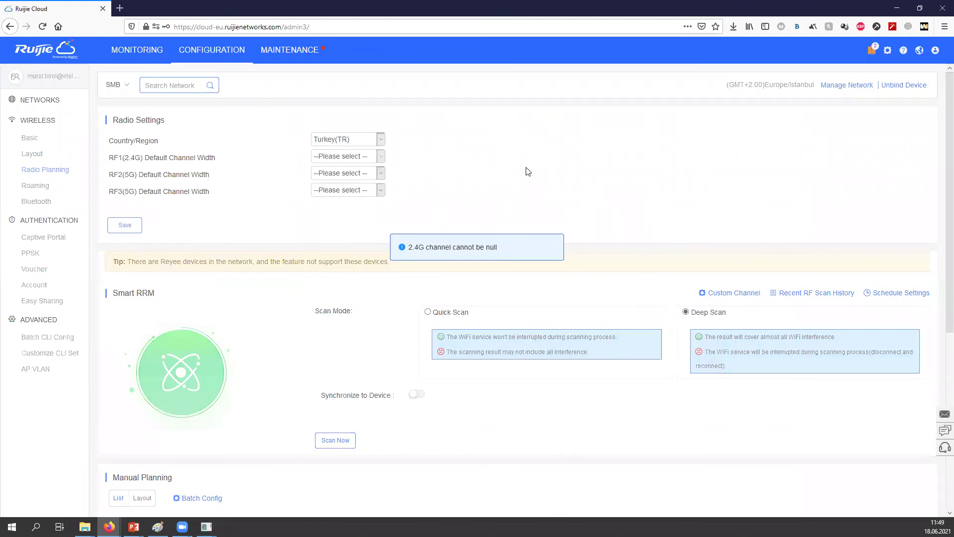
- Switch Smart RRM from Quick Scan to Deep Scan mode
scroll(428, 298, "down", 3)
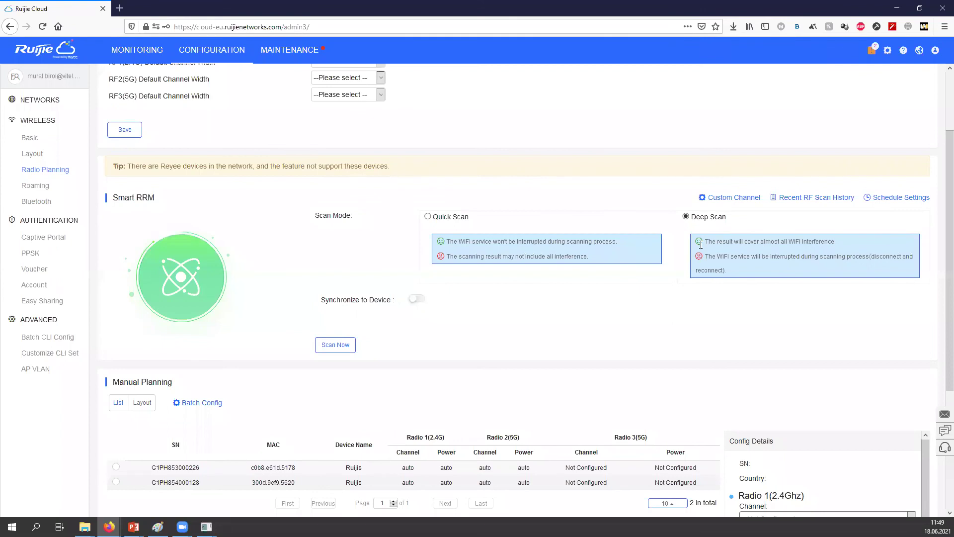
left_click(459, 218)
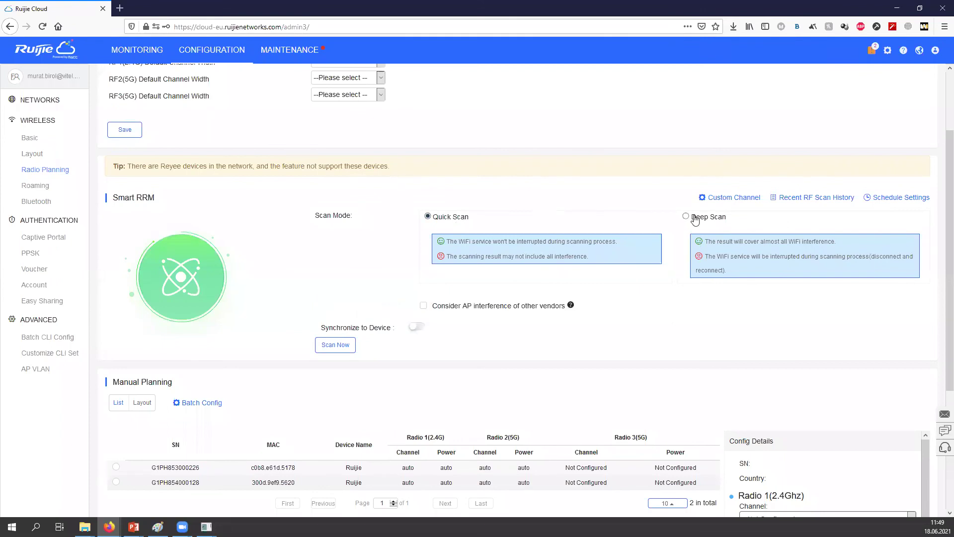
left_click(694, 220)
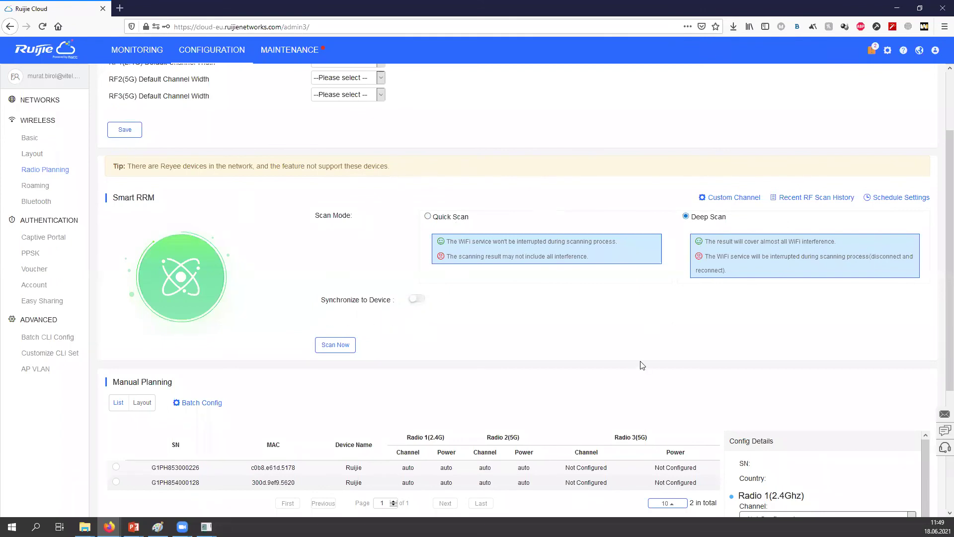
scroll(656, 298, "down", 5)
scroll(611, 256, "up", 3)
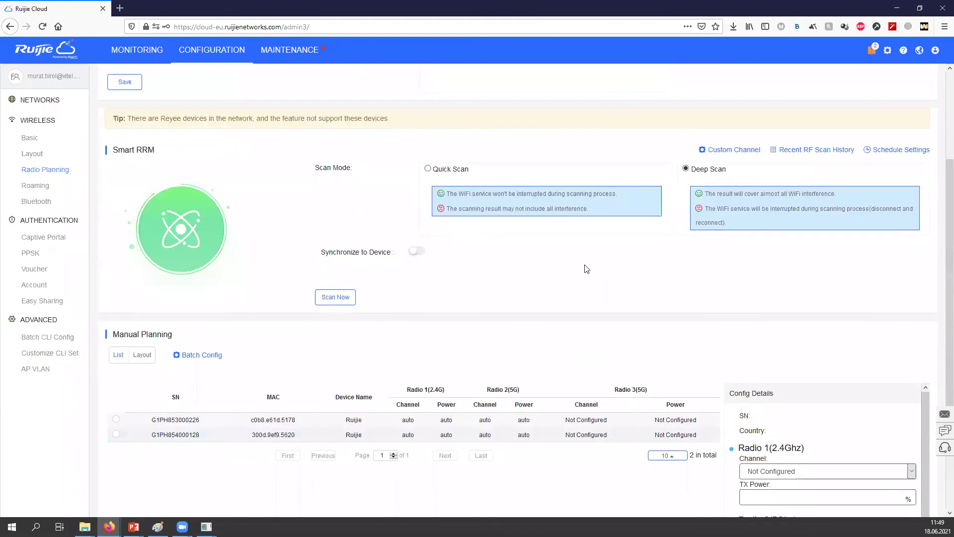
scroll(581, 324, "down", 3)
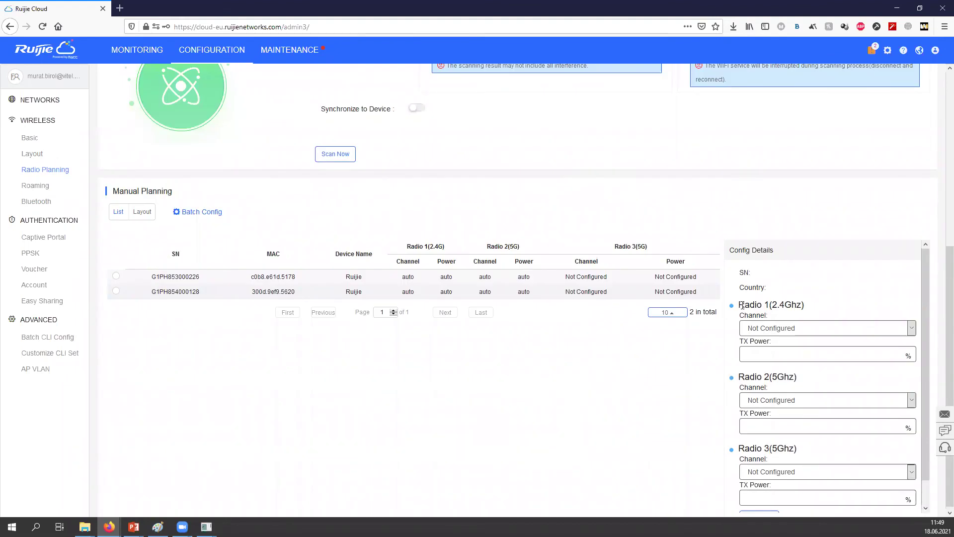
- Select the first access point in Manual Planning to load its Config Details
left_click(116, 276)
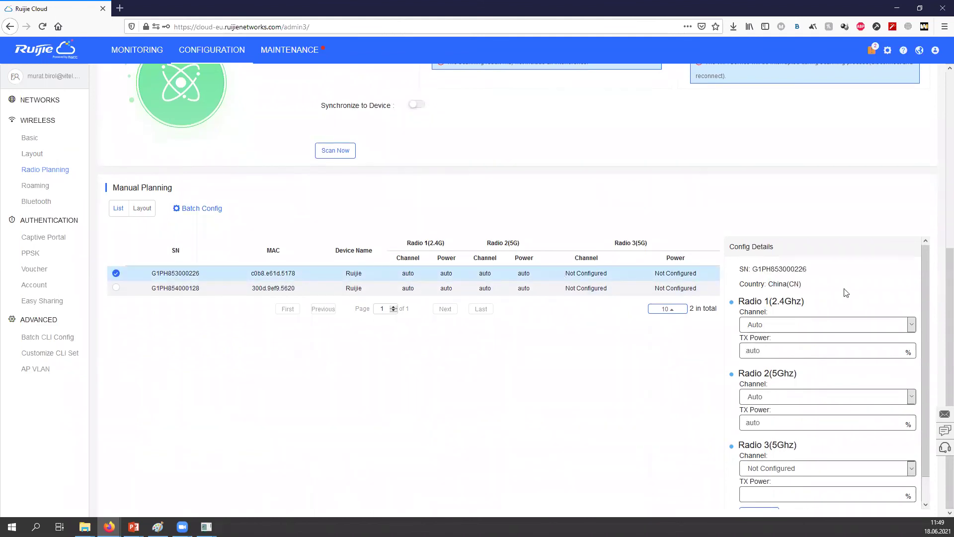
scroll(555, 316, "up", 6)
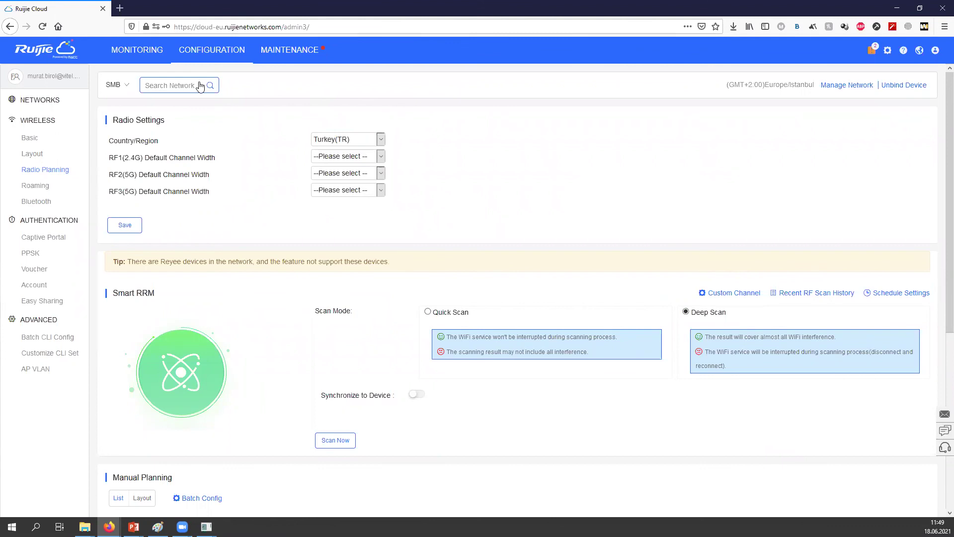
scroll(305, 241, "down", 5)
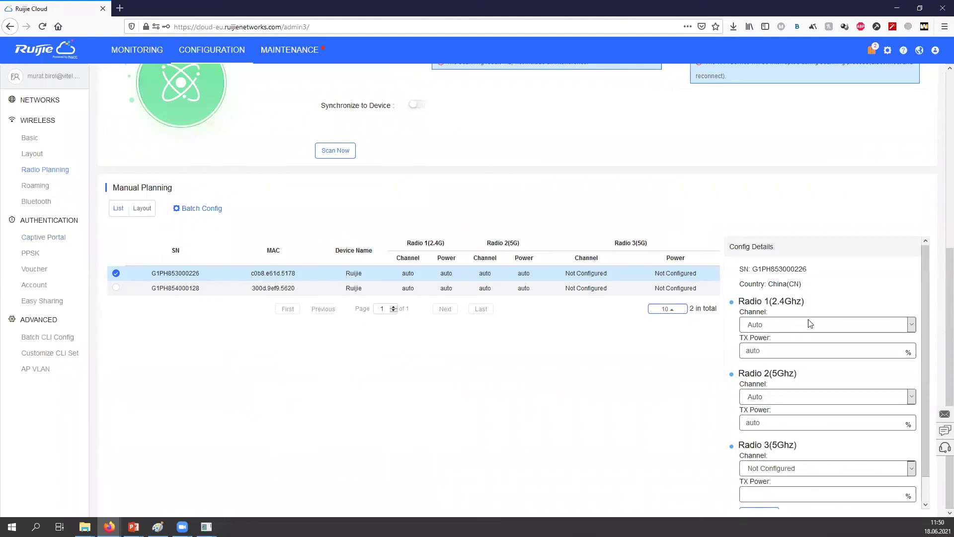
- Batch-set Radio 1 (2.4G) power to 50 on all access points
left_click(198, 208)
left_click(469, 105)
left_click(479, 129)
left_click(475, 104)
left_click(473, 117)
left_click(473, 131)
type("52")
type("0")
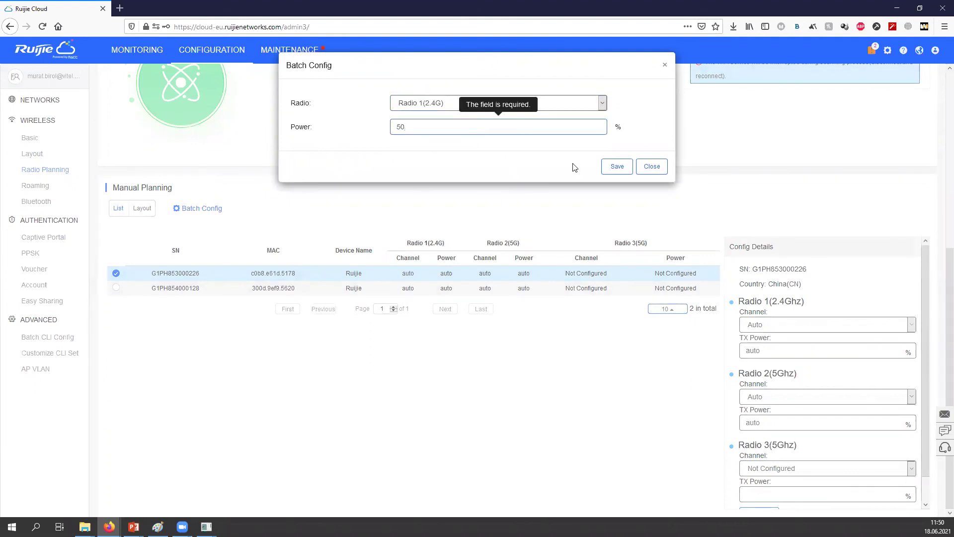
left_click(617, 167)
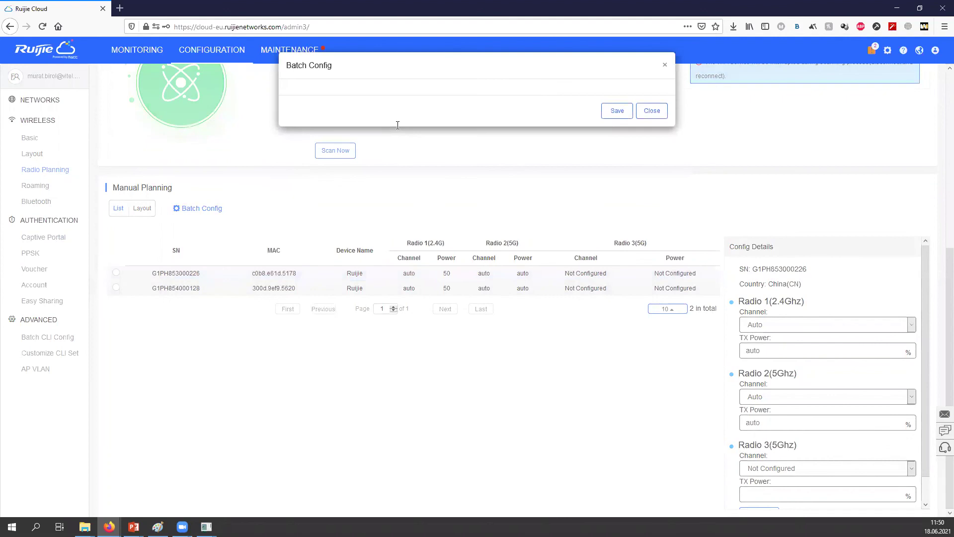
- Batch-set Radio 2 (5G) power to 70 on all access points
left_click(602, 103)
left_click(506, 133)
left_click(506, 131)
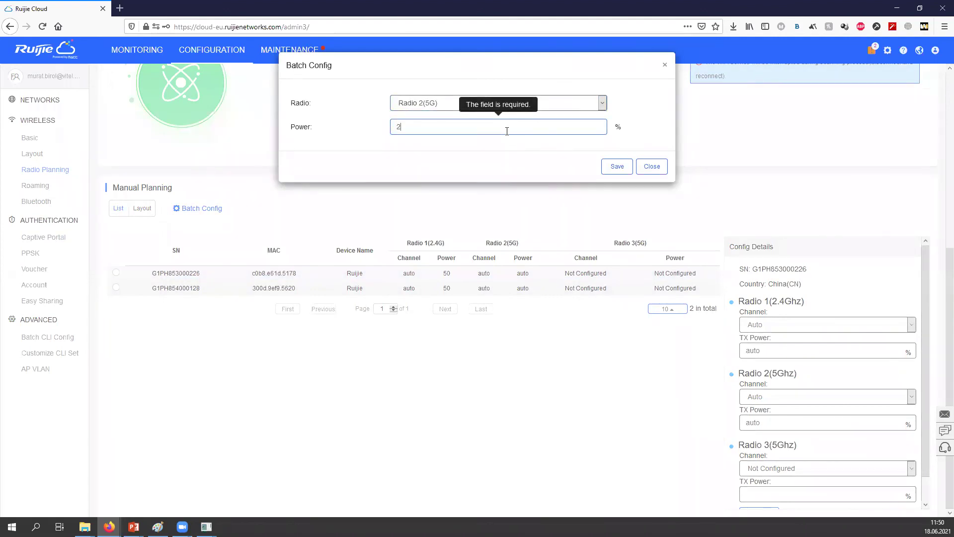
type("70")
left_click(542, 105)
left_click(528, 119)
left_click(550, 104)
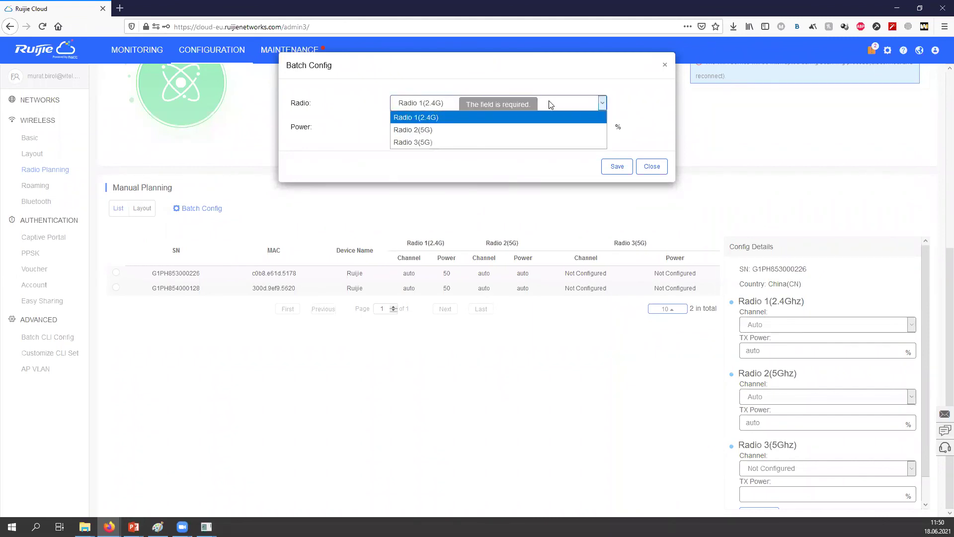
left_click(539, 128)
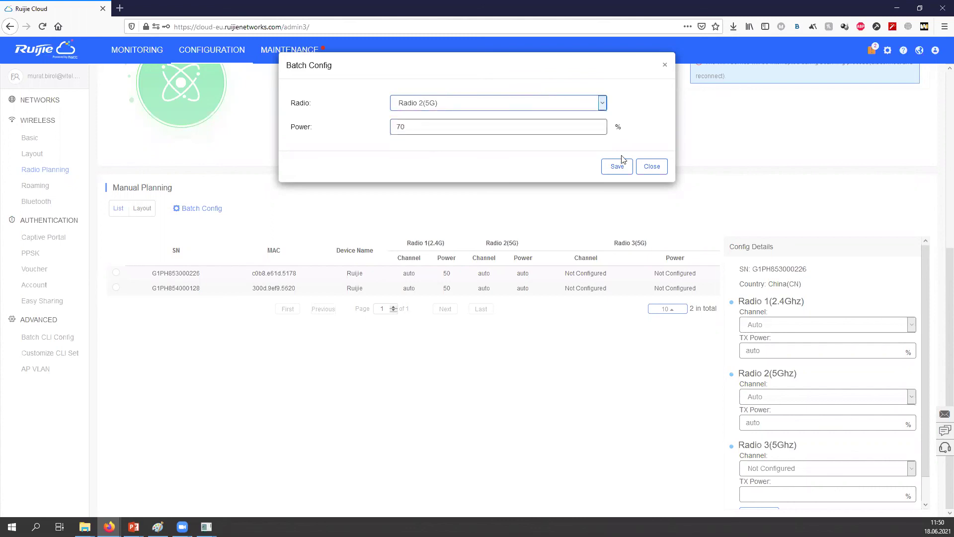
left_click(612, 165)
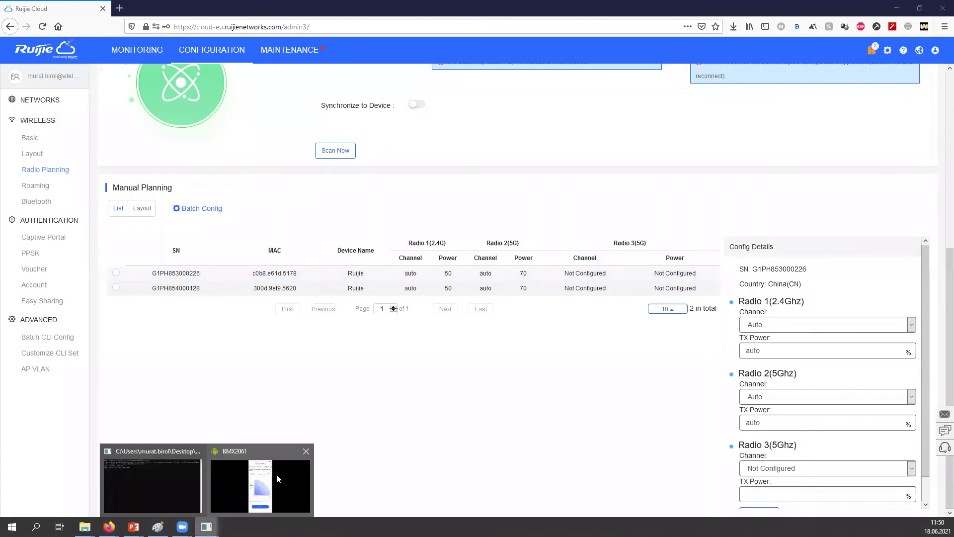
- Back out of Roaming Optimization in the phone app, then return to the Ruijie Cloud web console
left_click(276, 475)
right_click(277, 474)
right_click(276, 474)
right_click(276, 474)
right_click(277, 474)
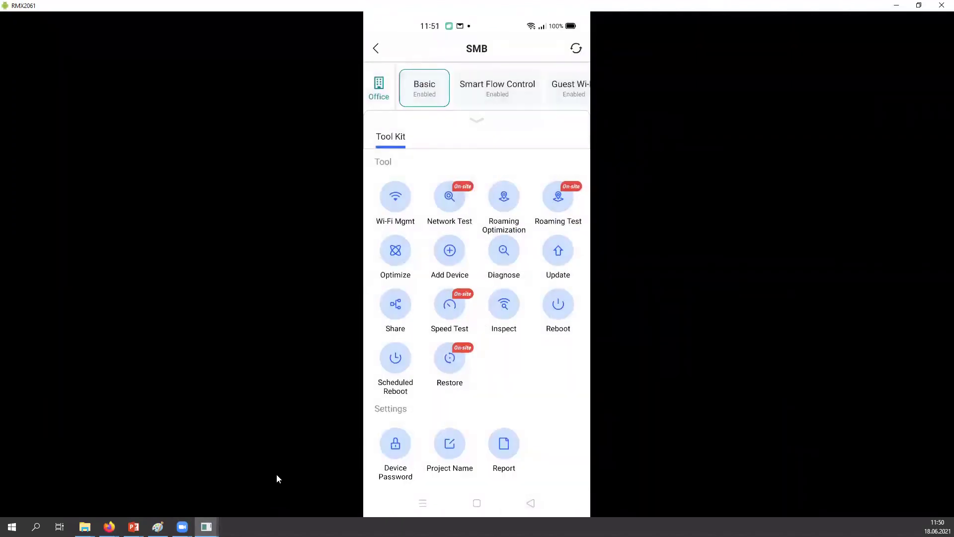
right_click(276, 474)
right_click(276, 474)
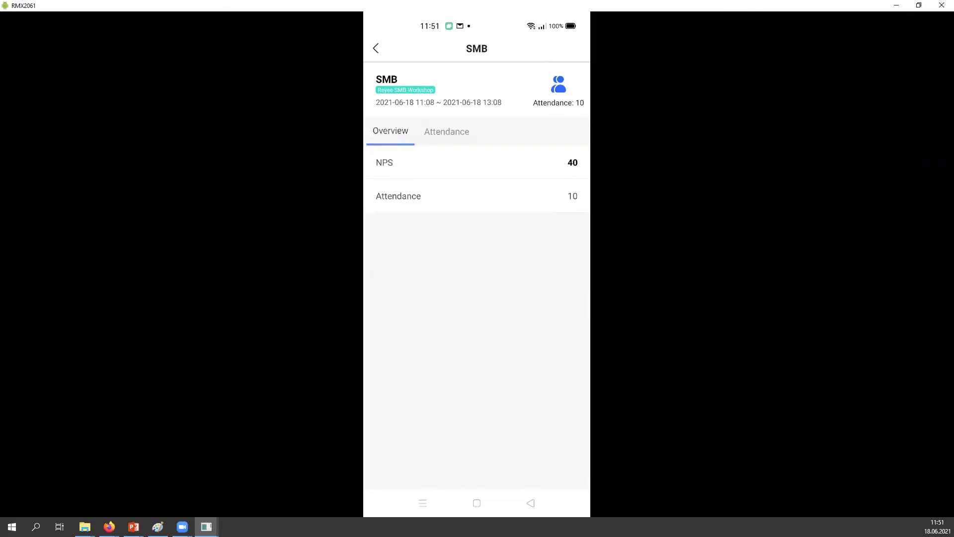
left_click(109, 527)
left_click(160, 490)
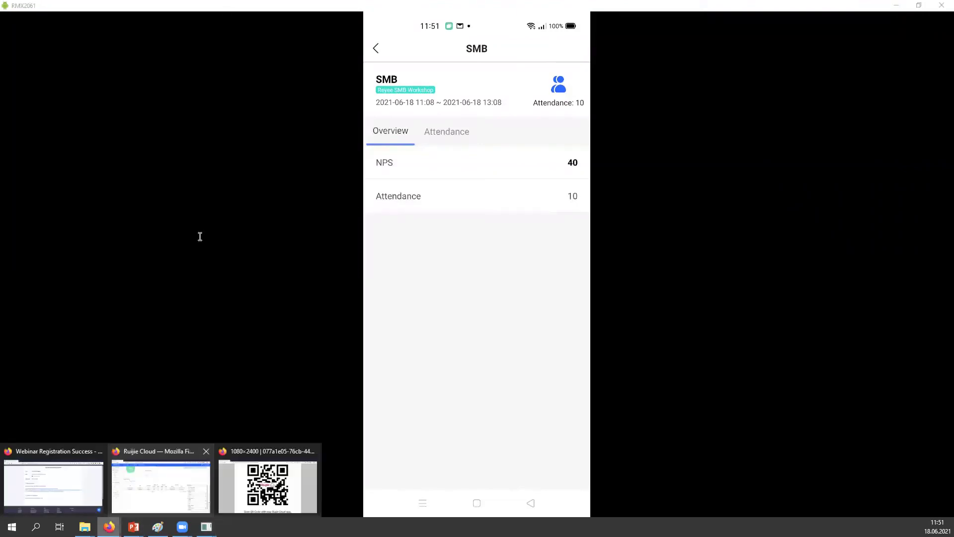
- Edit Smb_ssid under the SMB network's Wireless > Basic and enable Wi-Fi6 and 5G-Prior Access
scroll(134, 176, "up", 6)
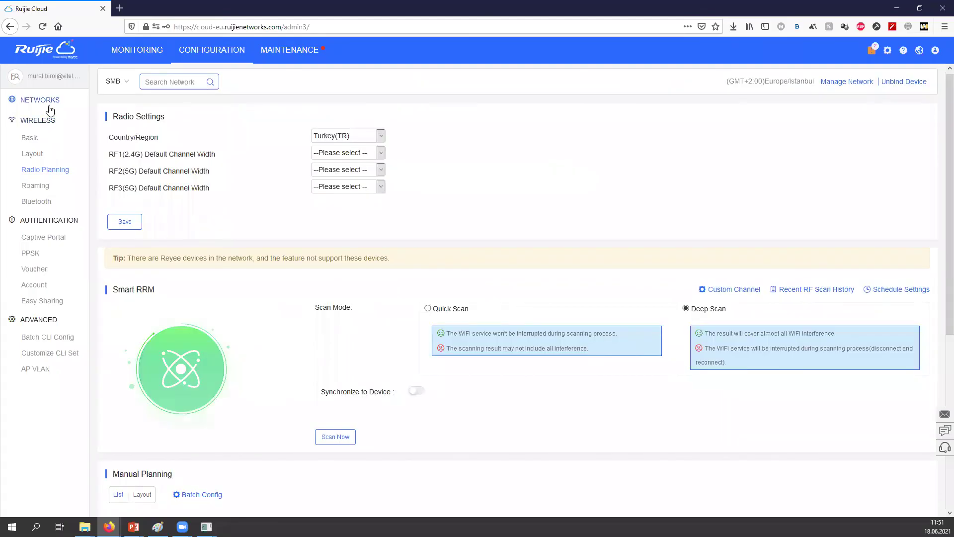
left_click(51, 108)
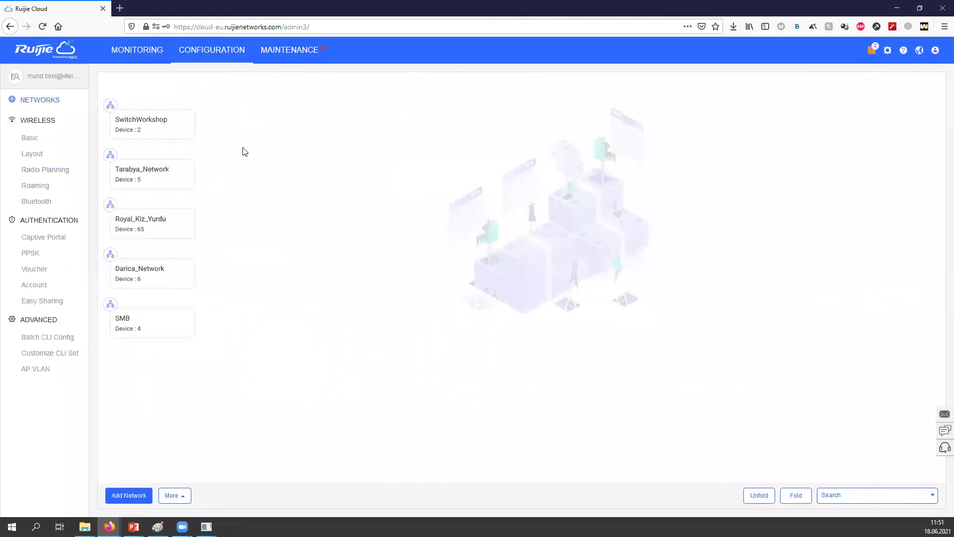
left_click(32, 142)
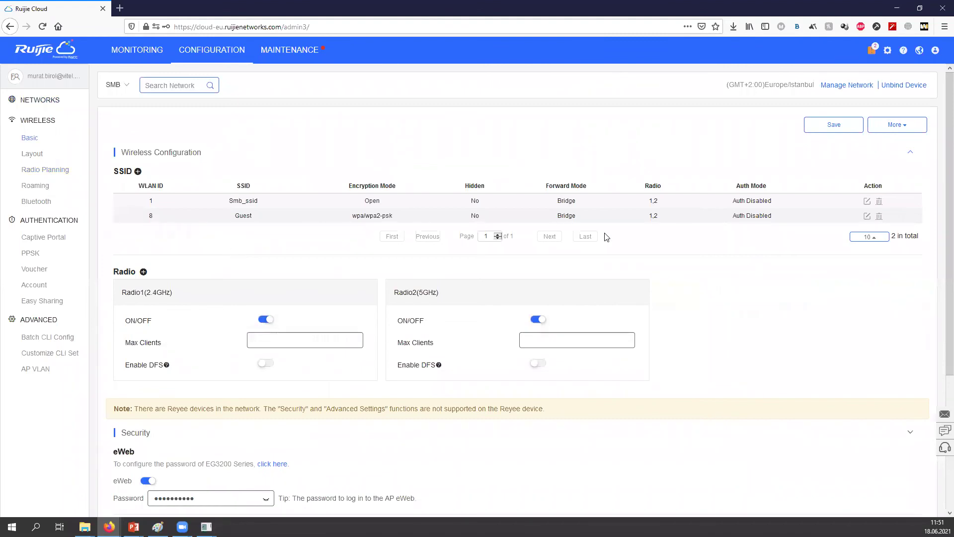
scroll(479, 368, "down", 3)
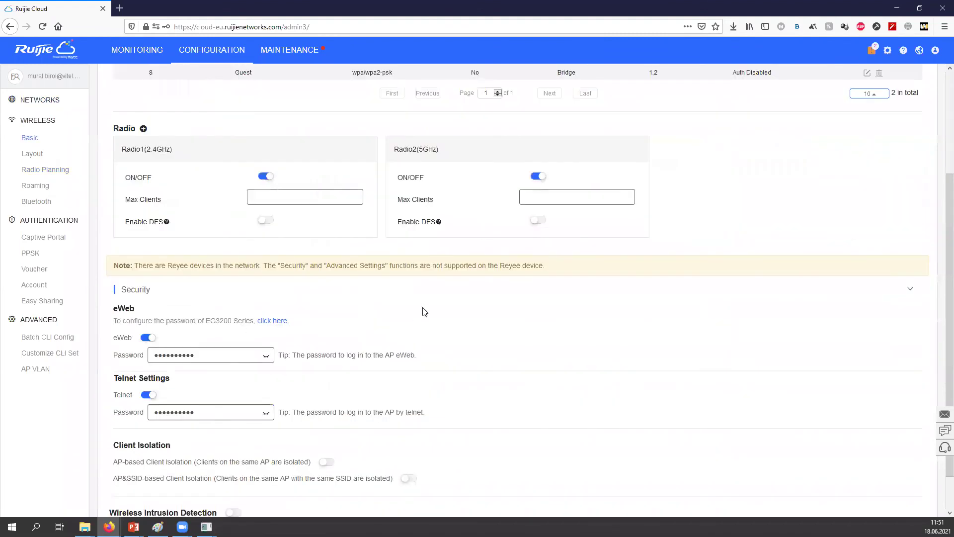
scroll(426, 309, "up", 3)
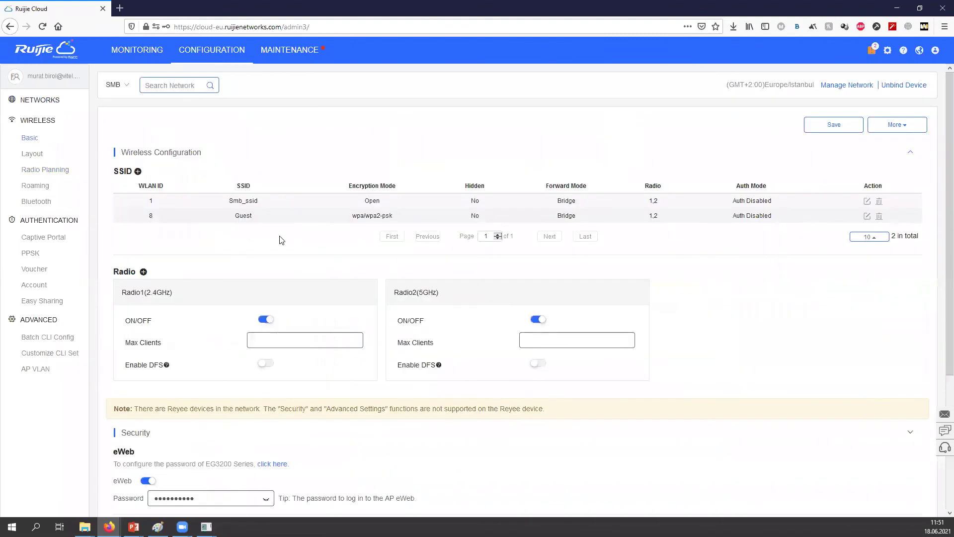
left_click(867, 201)
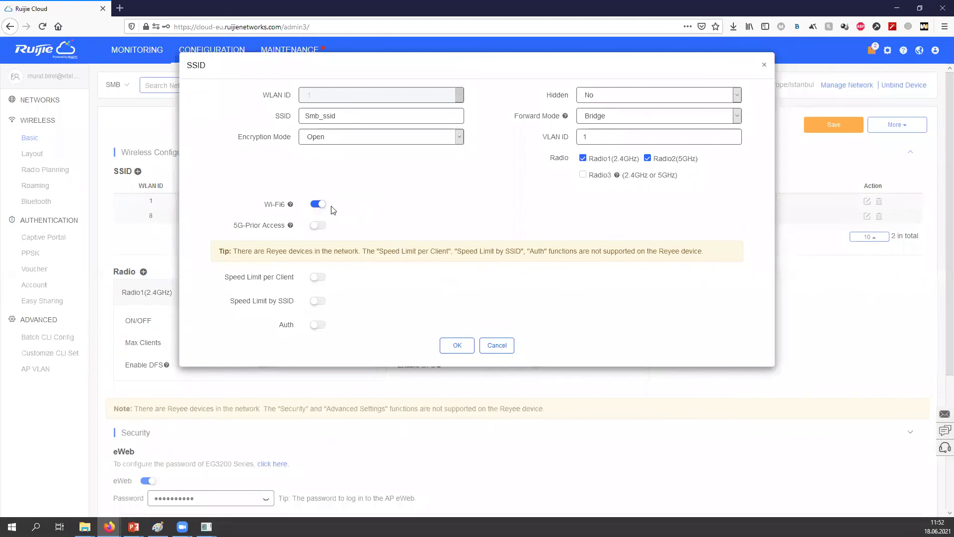
mouse_move(292, 207)
left_click_drag(238, 226, 274, 228)
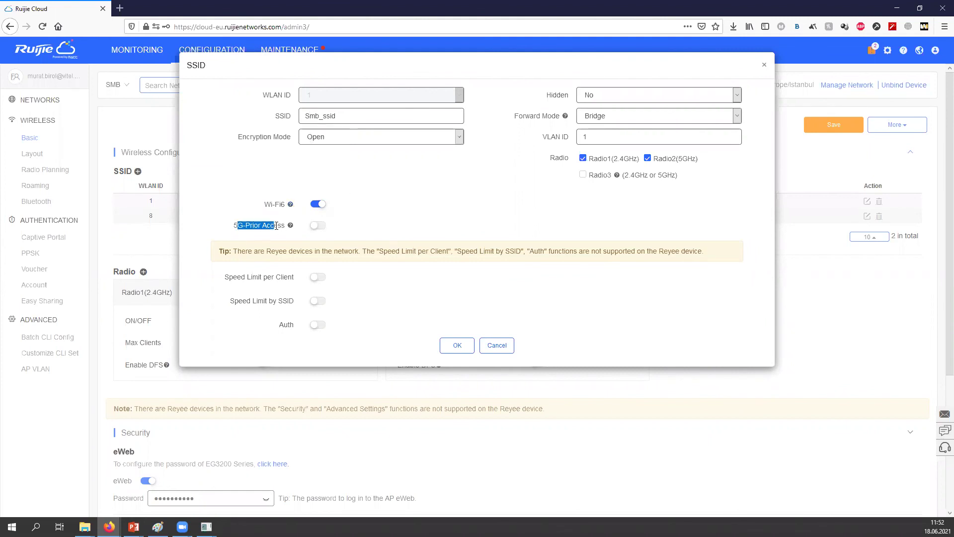
left_click(315, 228)
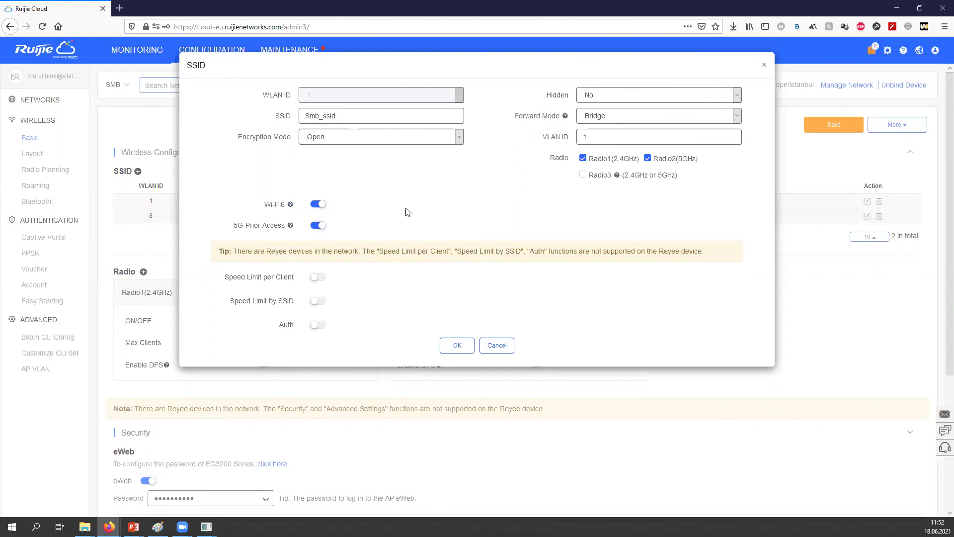